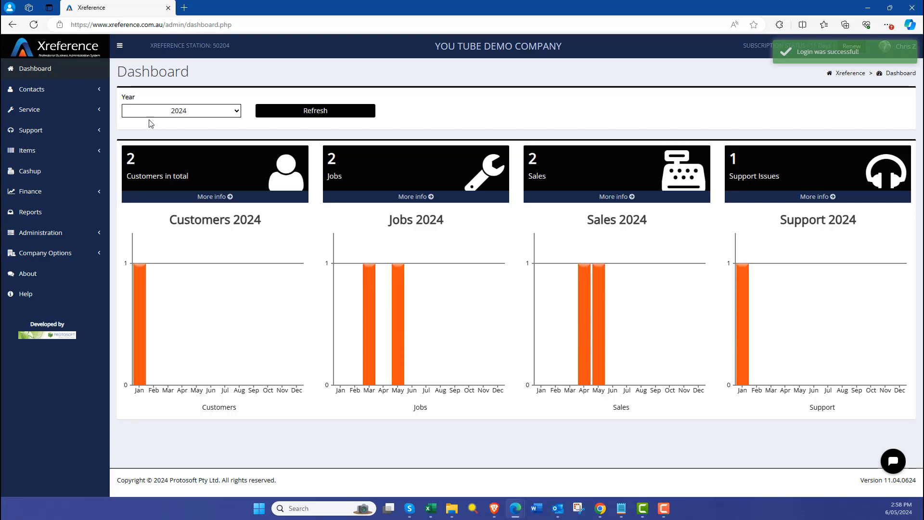
Step: Start a new contact record from the All Contacts list
{"action": "left_click", "coordinate": [62, 96]}
{"action": "left_click", "coordinate": [52, 107]}
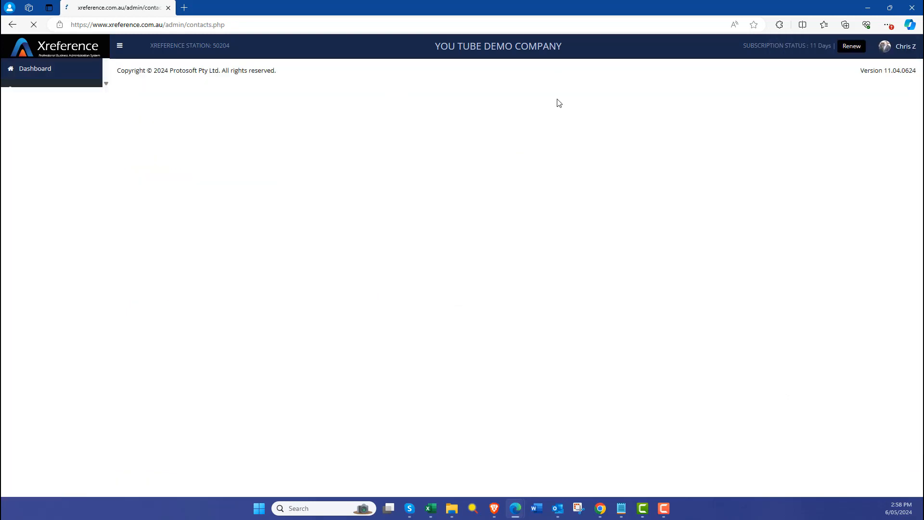
{"action": "left_click", "coordinate": [749, 114]}
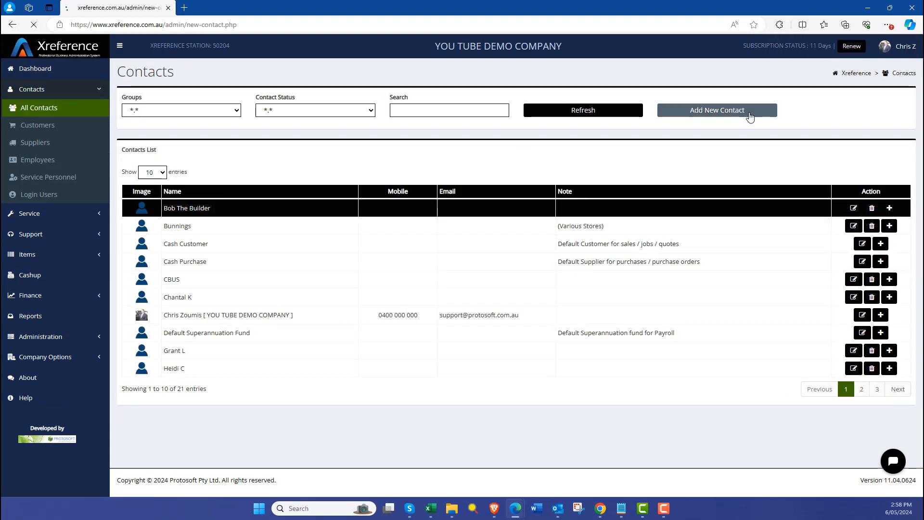
Step: Paste Macdoodles HQ as the business name and make the contact type Business
{"action": "key", "text": "alt+Tab"}
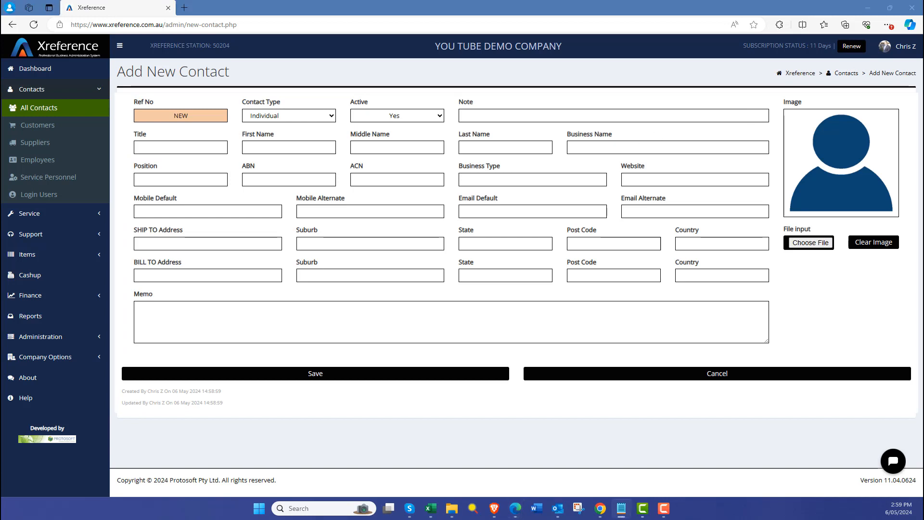
{"action": "right_click", "coordinate": [601, 147]}
{"action": "left_click", "coordinate": [630, 239]}
{"action": "left_click", "coordinate": [308, 118]}
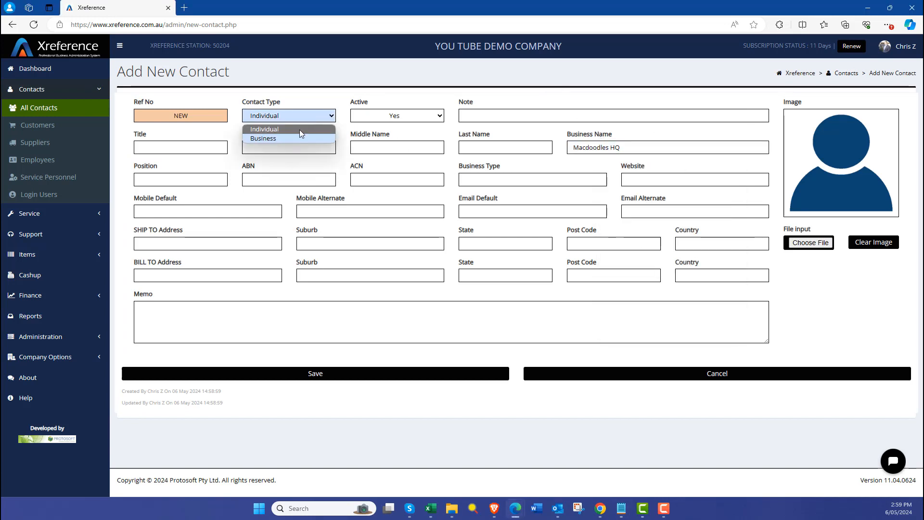
{"action": "left_click", "coordinate": [269, 138]}
{"action": "left_click", "coordinate": [270, 148]}
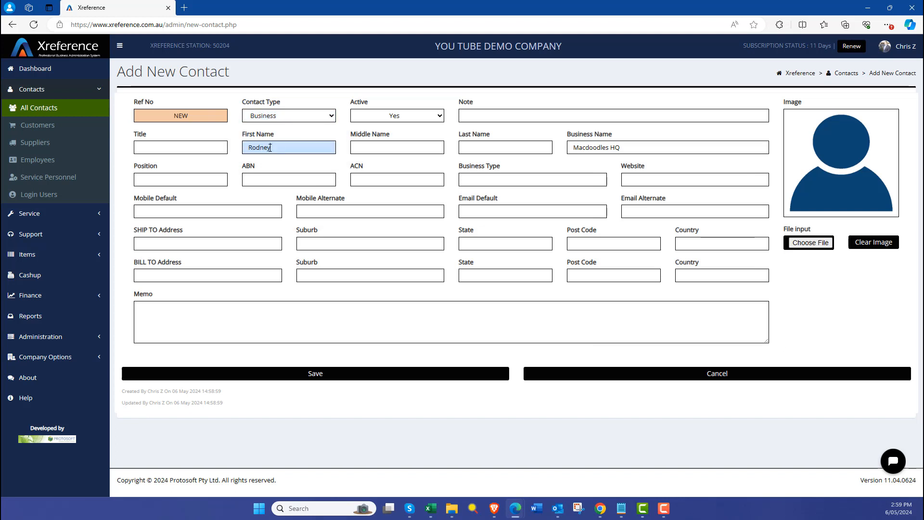
{"action": "key", "text": "Tab"}
{"action": "key", "text": "Tab"}
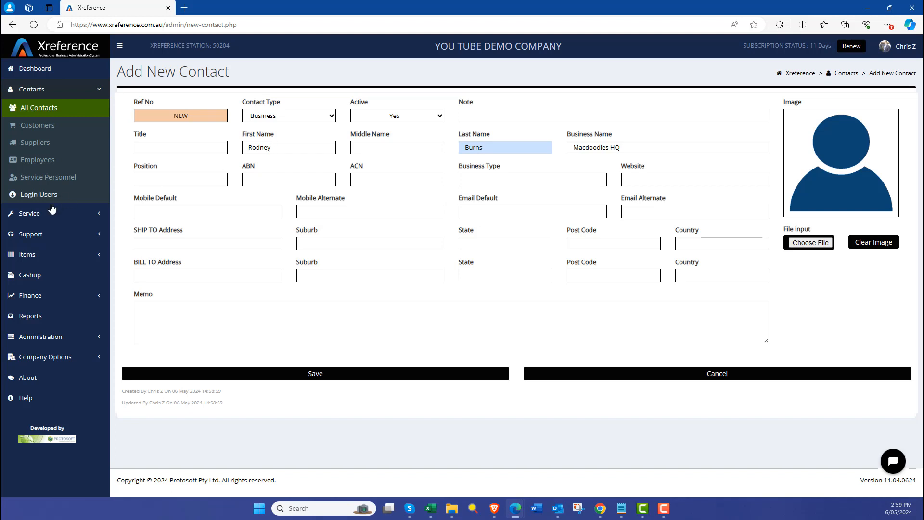
{"action": "left_click", "coordinate": [154, 241]}
{"action": "key", "text": "Tab"}
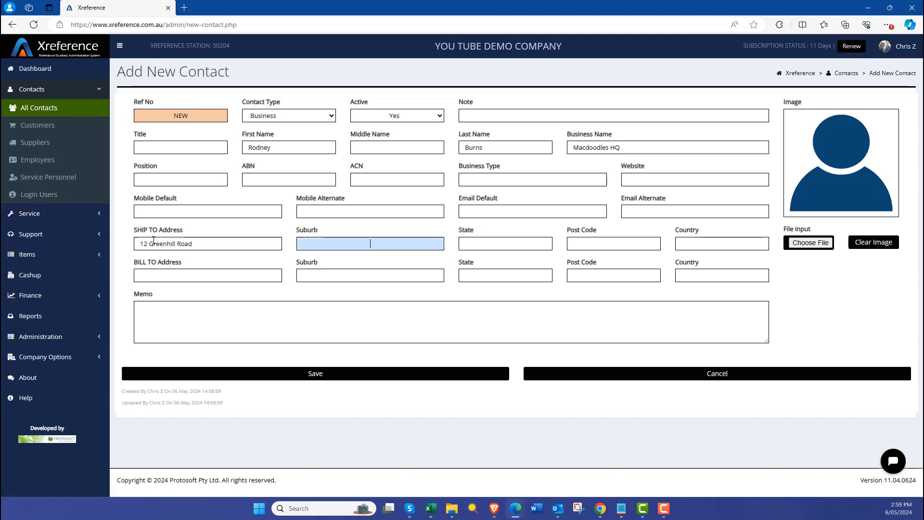
{"action": "key", "text": "Tab"}
{"action": "type", "text": "SA"}
{"action": "key", "text": "Tab"}
Step: Copy street, suburb and state into the bill-to address, add post code 5061, and save
{"action": "left_click_drag", "start_coordinate": [191, 245], "coordinate": [132, 249]}
{"action": "key", "text": "ctrl+c"}
{"action": "left_click", "coordinate": [190, 272]}
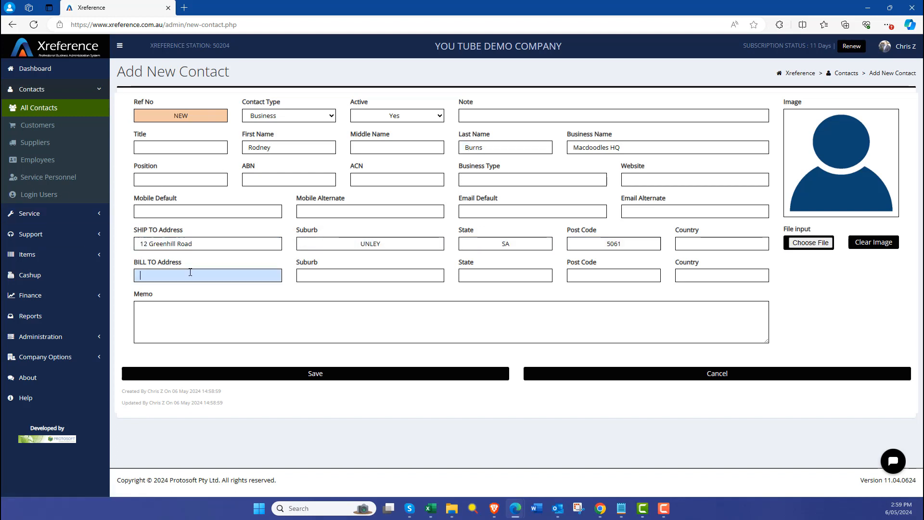
{"action": "key", "text": "ctrl+v"}
{"action": "left_click_drag", "start_coordinate": [407, 241], "coordinate": [325, 243]}
{"action": "left_click", "coordinate": [356, 273]}
{"action": "key", "text": "ctrl+v"}
{"action": "left_click_drag", "start_coordinate": [522, 245], "coordinate": [488, 245]}
{"action": "key", "text": "ctrl+c"}
{"action": "left_click", "coordinate": [500, 275]}
{"action": "key", "text": "ctrl+v"}
{"action": "left_click", "coordinate": [602, 276]}
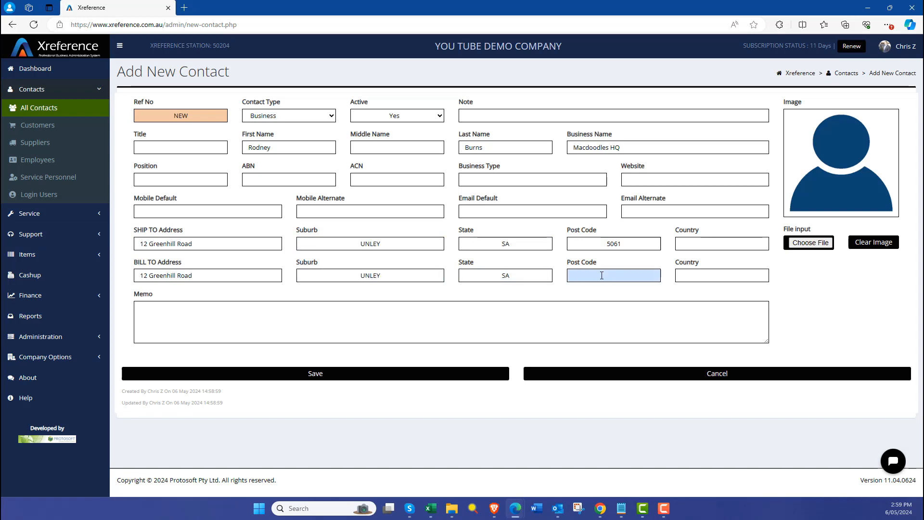
{"action": "type", "text": "5061"}
{"action": "left_click", "coordinate": [315, 373]}
Step: Make the bill-to a Business label for Macdoodles HQ, Attn: Accounts, then start its customer record
{"action": "left_click", "coordinate": [584, 253]}
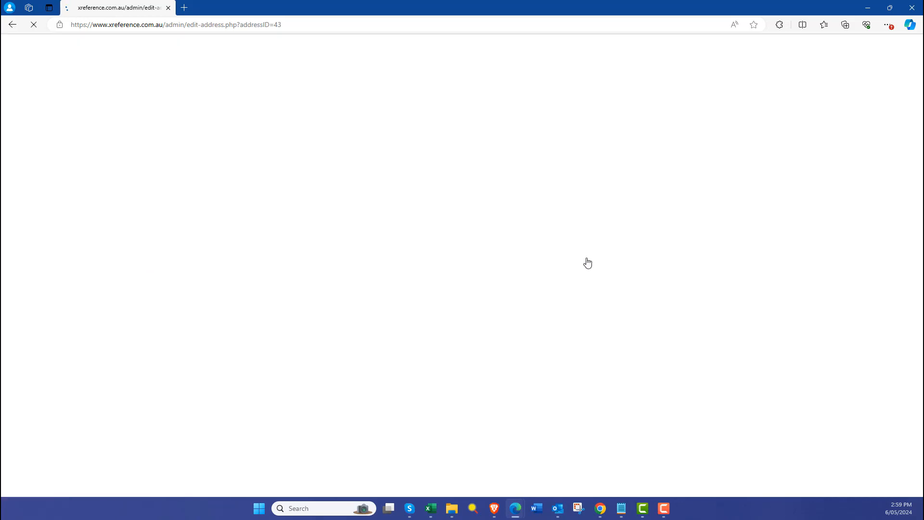
{"action": "left_click", "coordinate": [305, 115]}
{"action": "type", "text": "Macdoodles HQ"}
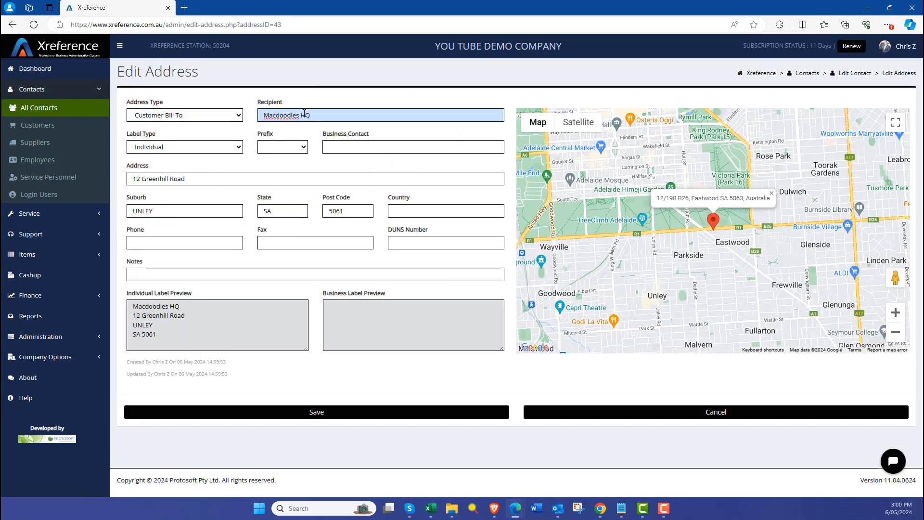
{"action": "left_click", "coordinate": [188, 146]}
{"action": "left_click", "coordinate": [189, 171]}
{"action": "left_click", "coordinate": [282, 147]}
{"action": "left_click", "coordinate": [277, 166]}
{"action": "left_click", "coordinate": [334, 146]}
{"action": "type", "text": "Accounts"}
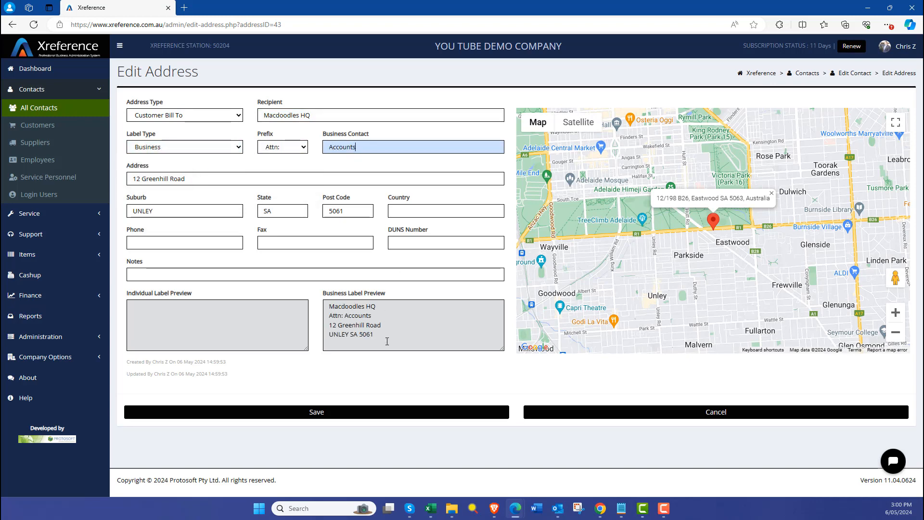
{"action": "left_click", "coordinate": [422, 412]}
{"action": "left_click", "coordinate": [748, 273]}
{"action": "left_click", "coordinate": [393, 119]}
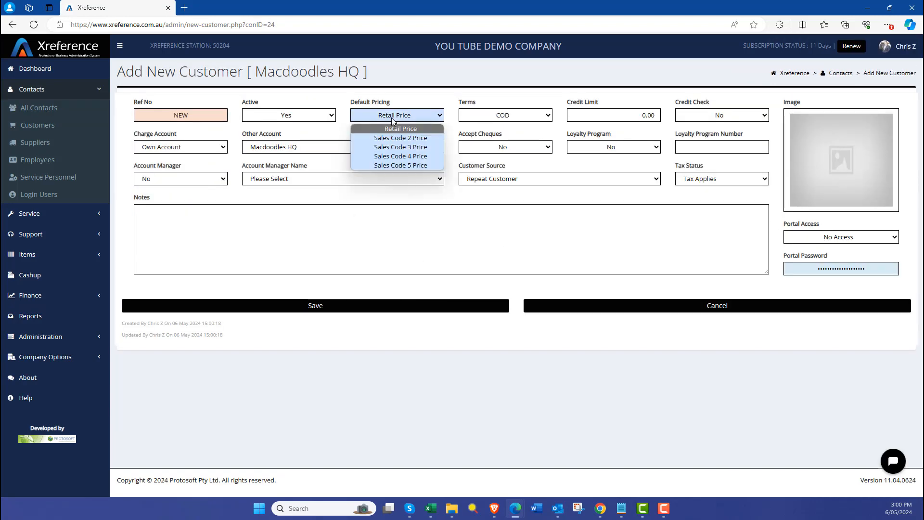
Step: Keep Retail Price pricing, set 14 Days terms, assign an account manager, and save
{"action": "left_click", "coordinate": [400, 128]}
{"action": "left_click", "coordinate": [506, 115]}
{"action": "left_click", "coordinate": [503, 147]}
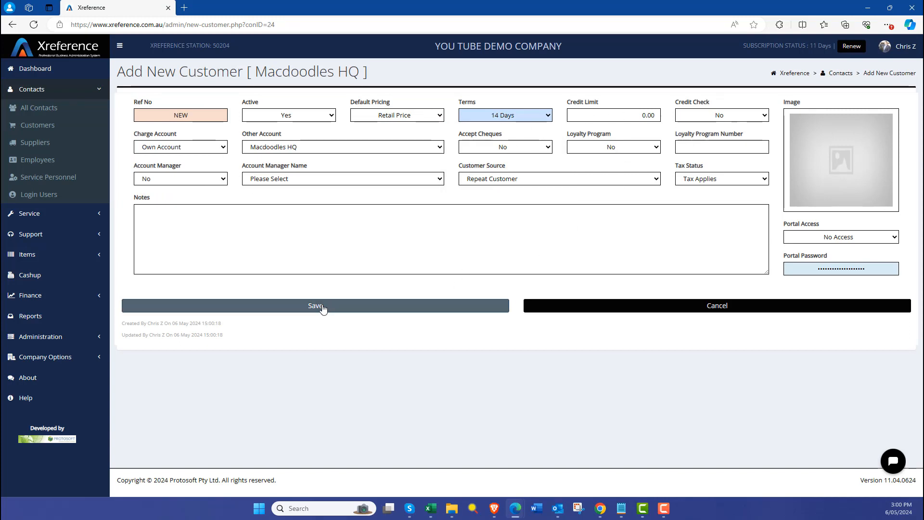
{"action": "left_click", "coordinate": [197, 181]}
{"action": "left_click", "coordinate": [154, 201]}
{"action": "left_click", "coordinate": [300, 178]}
{"action": "left_click", "coordinate": [321, 200]}
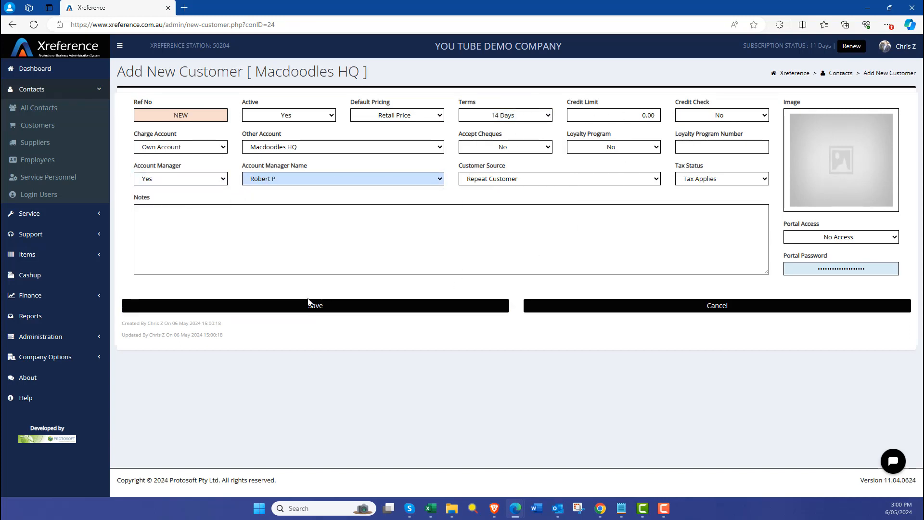
{"action": "left_click", "coordinate": [303, 306]}
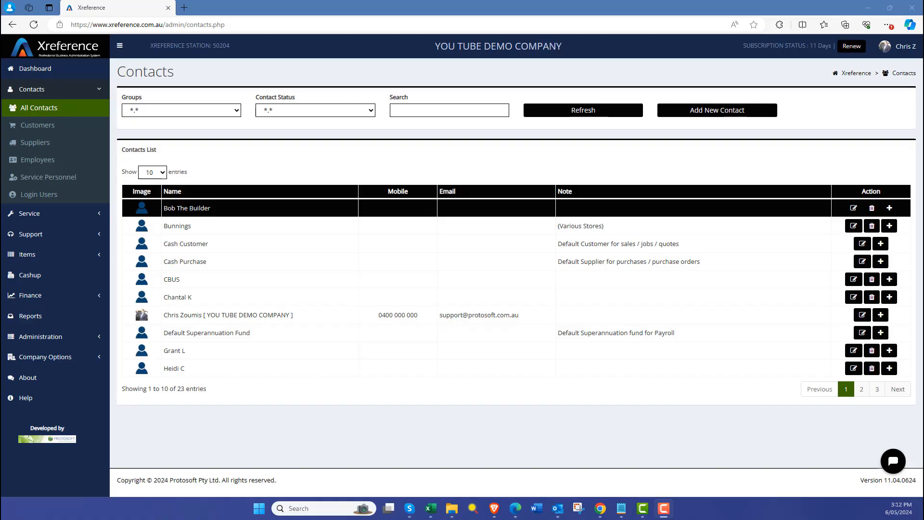
Step: Change Macdoodles HQ's default pricing to Sales Code 2 Price and terms to 30 Days
{"action": "left_click", "coordinate": [52, 127]}
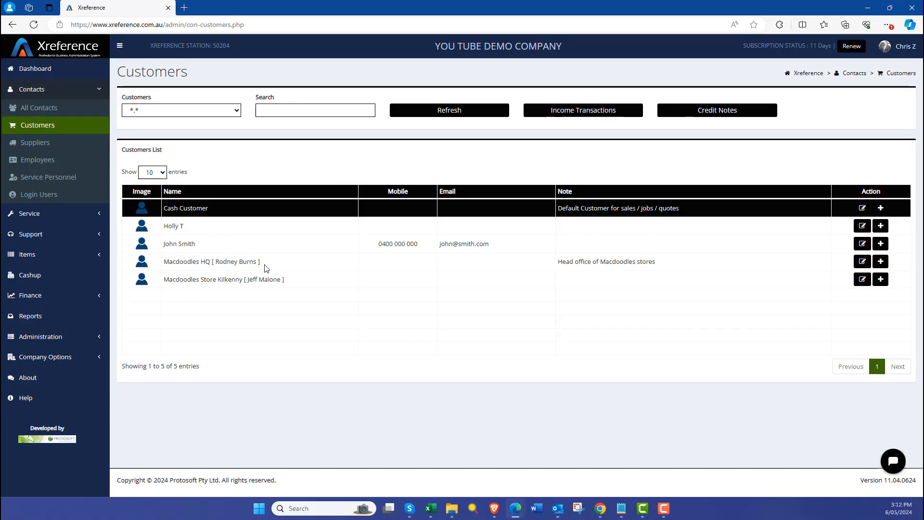
{"action": "left_click", "coordinate": [861, 260]}
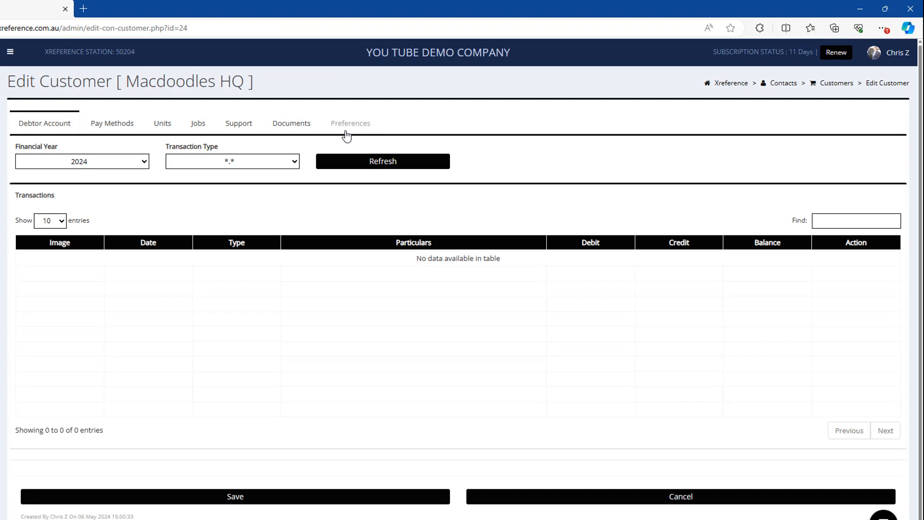
{"action": "left_click", "coordinate": [346, 136]}
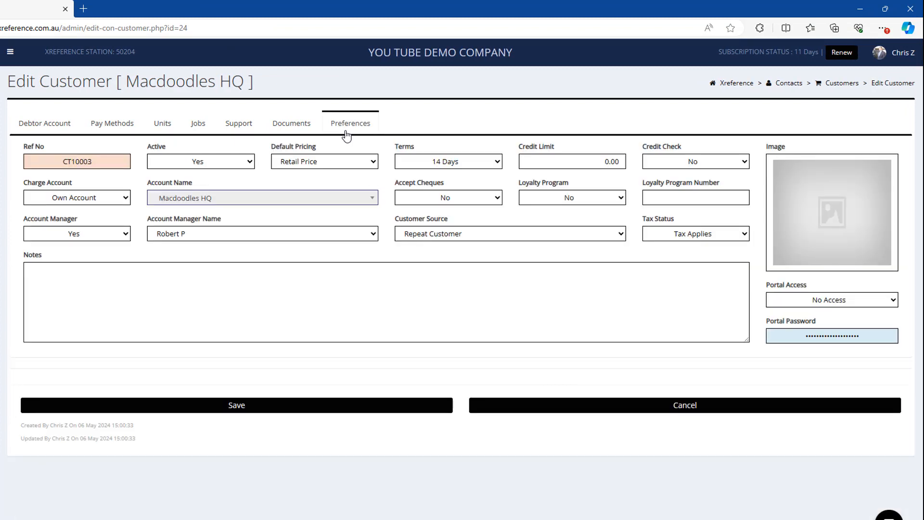
{"action": "left_click", "coordinate": [345, 164]}
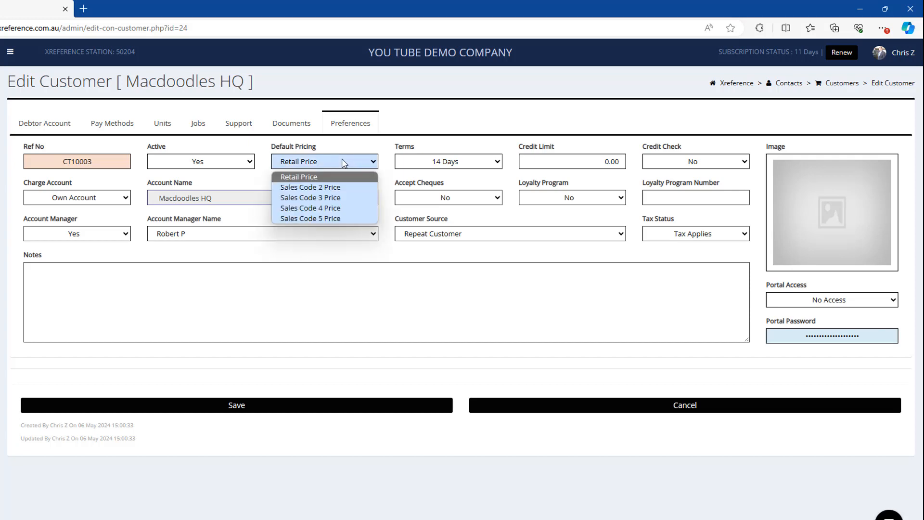
{"action": "left_click", "coordinate": [342, 188]}
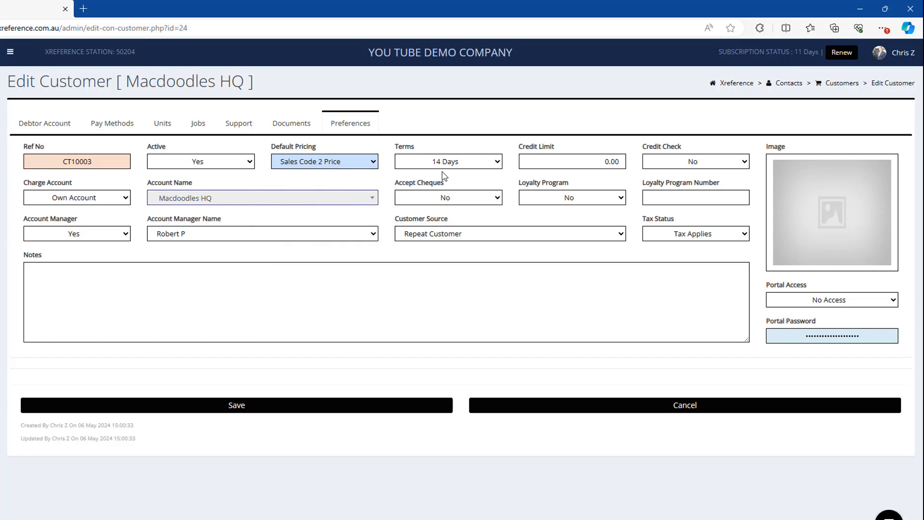
{"action": "left_click", "coordinate": [471, 166]}
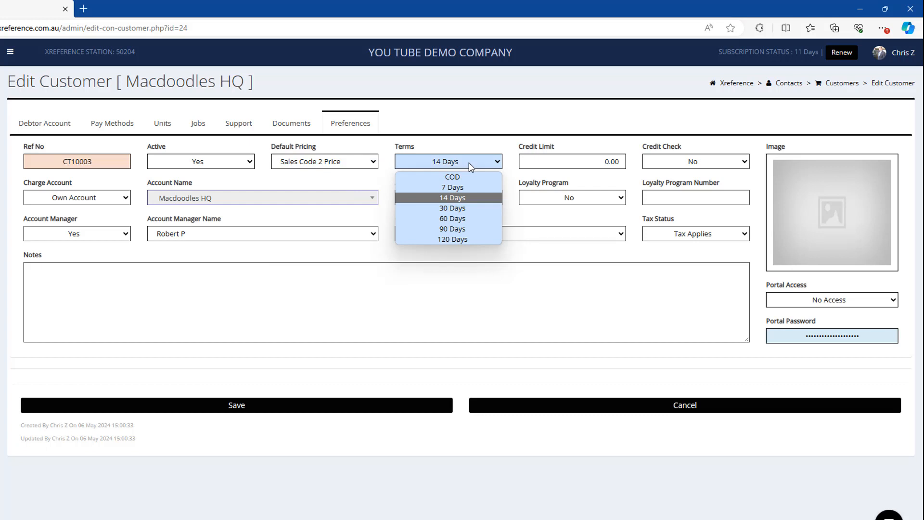
{"action": "left_click", "coordinate": [462, 208]}
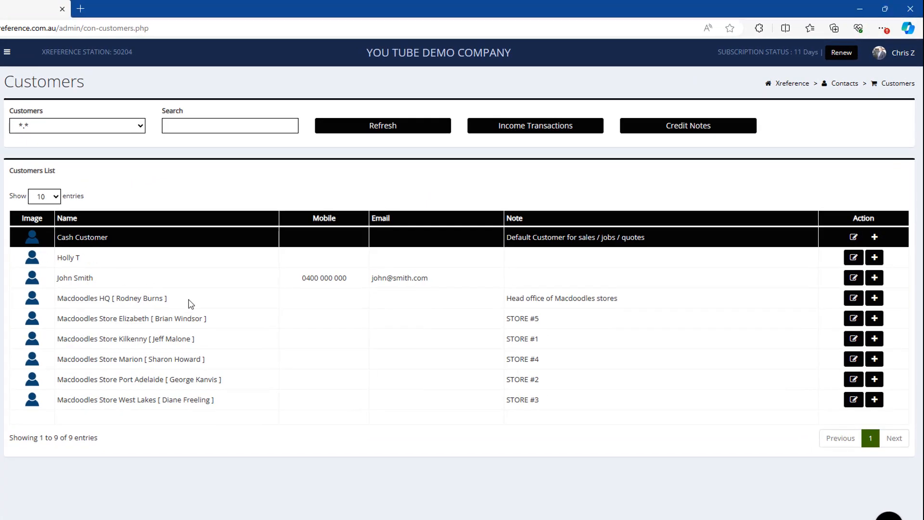
{"action": "left_click", "coordinate": [191, 303]}
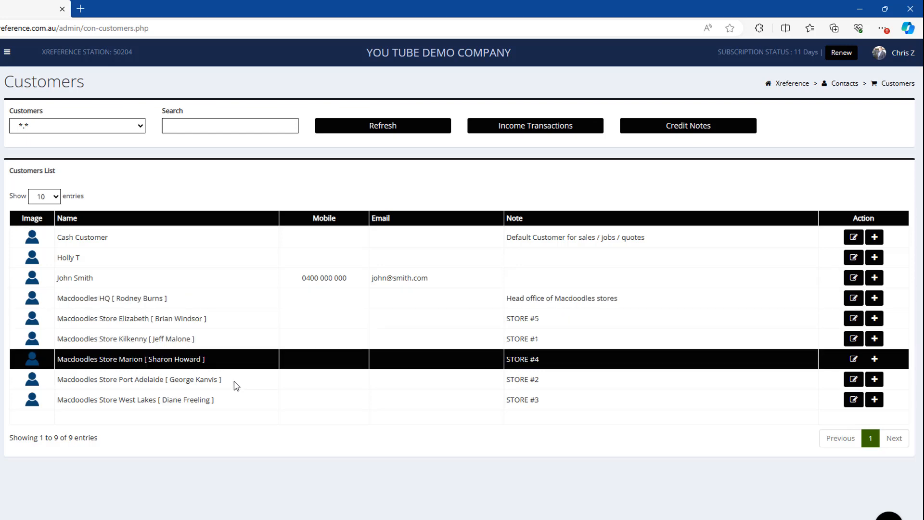
{"action": "left_click", "coordinate": [277, 323]}
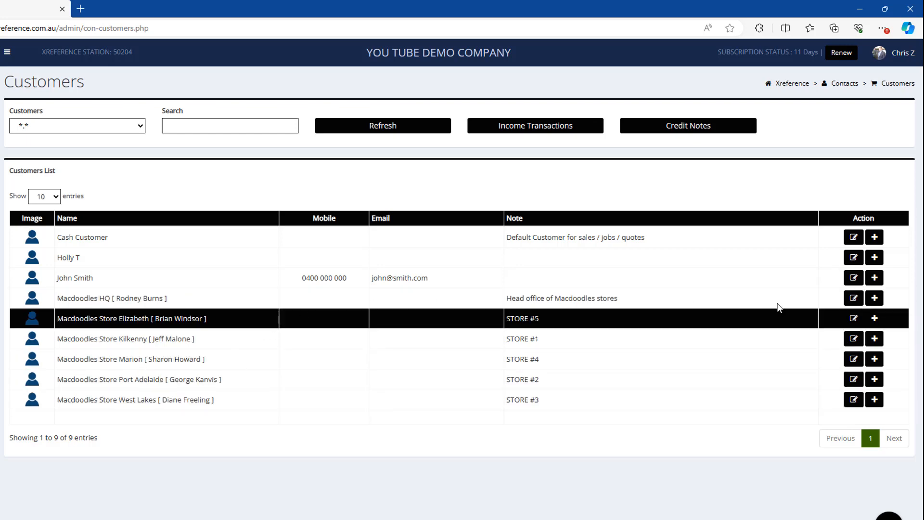
{"action": "left_click", "coordinate": [850, 319]}
{"action": "left_click", "coordinate": [360, 128]}
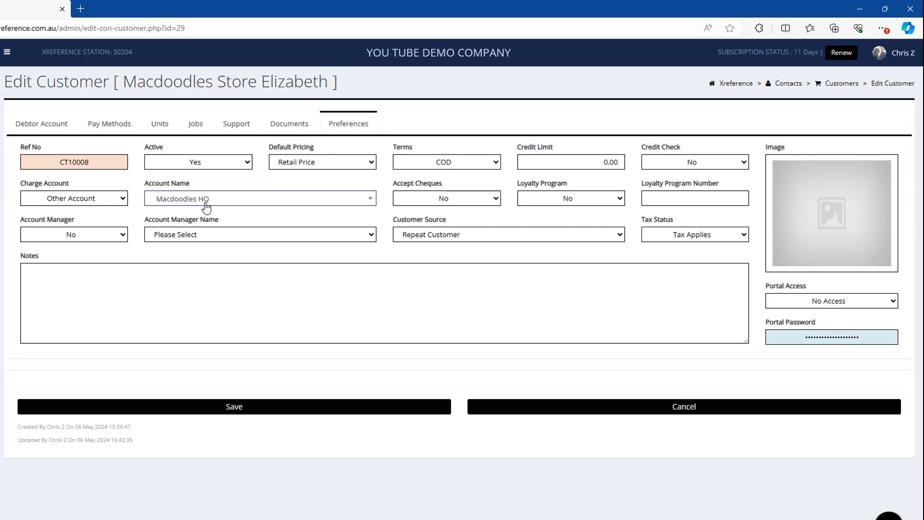
{"action": "key", "text": "alt+Left"}
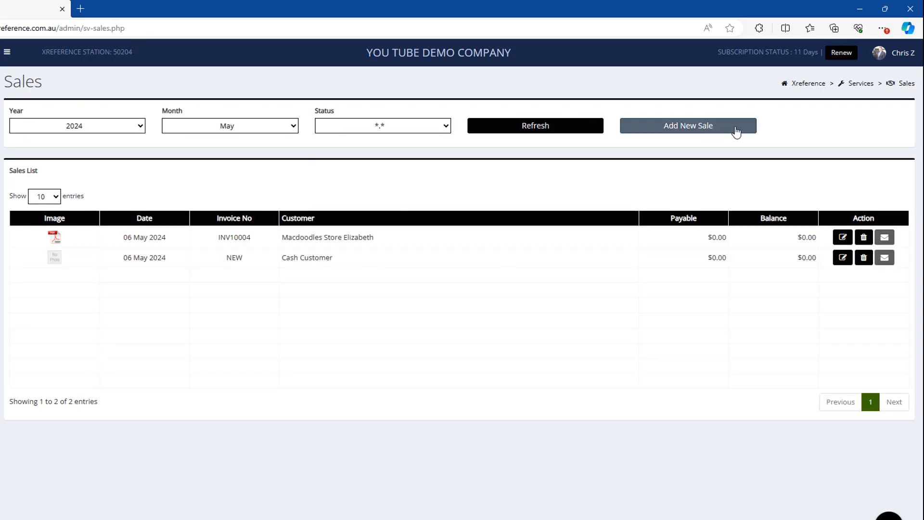
Step: Save a new sale for Macdoodles Store Kilkenny and review its INV10005 invoice PDF
{"action": "left_click", "coordinate": [736, 129]}
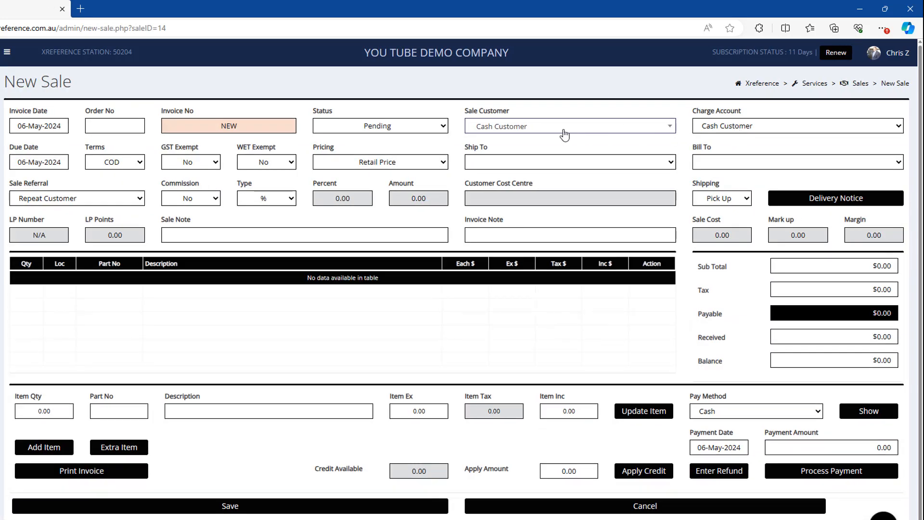
{"action": "left_click", "coordinate": [564, 134]}
{"action": "left_click", "coordinate": [522, 245]}
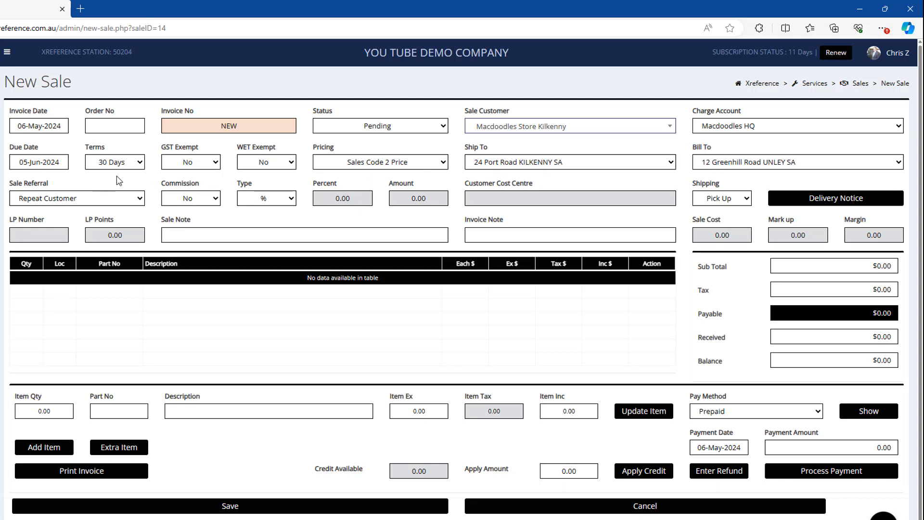
{"action": "left_click", "coordinate": [226, 506]}
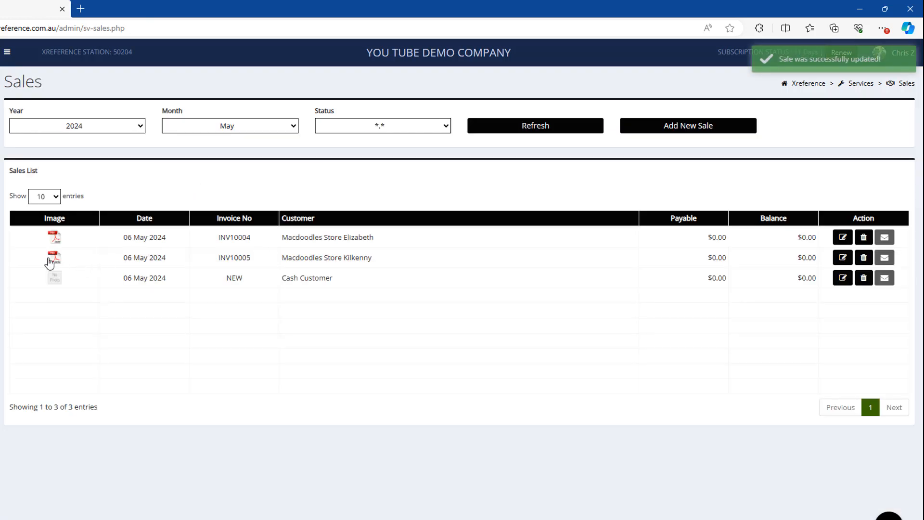
{"action": "left_click", "coordinate": [50, 261]}
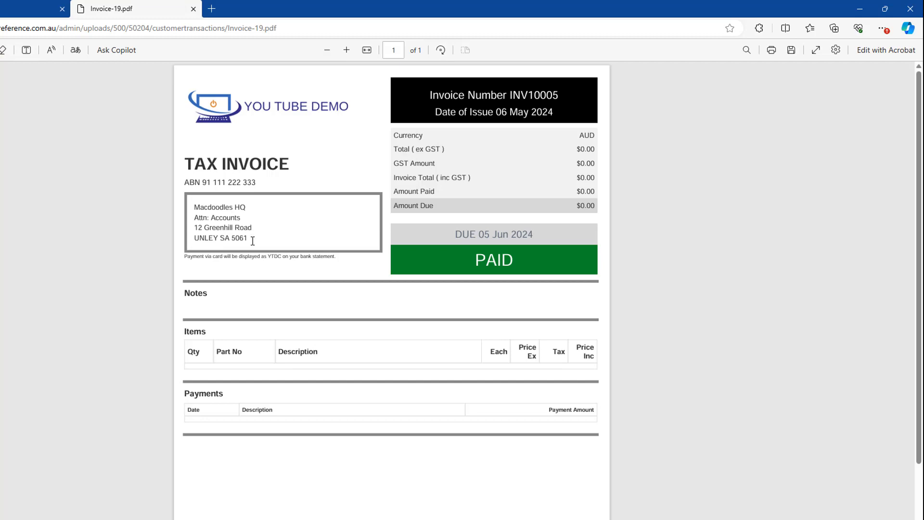
{"action": "left_click", "coordinate": [193, 9]}
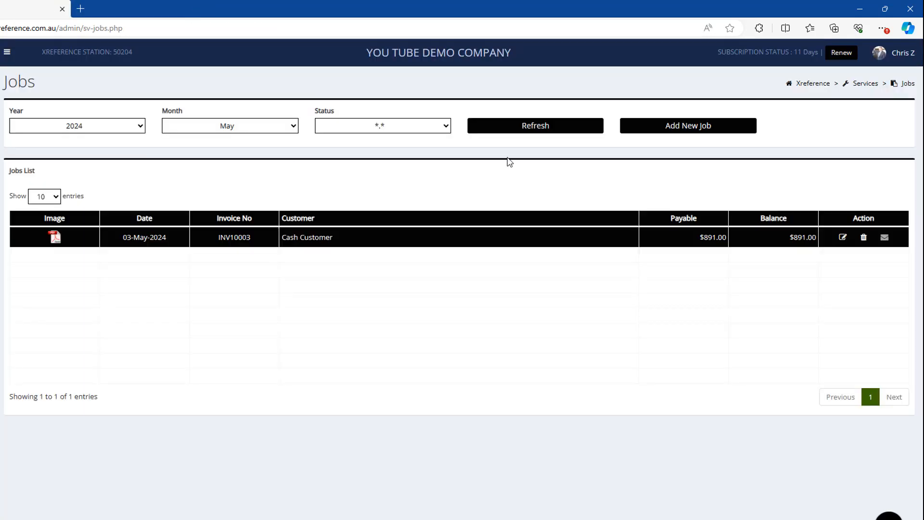
Step: Save a new job for Macdoodles Store Elizabeth and open its invoice PDF
{"action": "left_click", "coordinate": [727, 129]}
{"action": "left_click", "coordinate": [557, 164]}
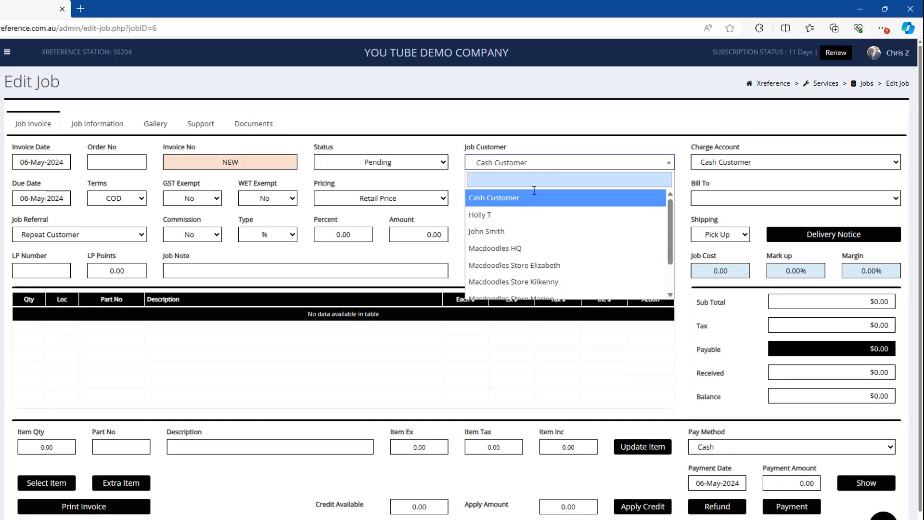
{"action": "left_click", "coordinate": [510, 263]}
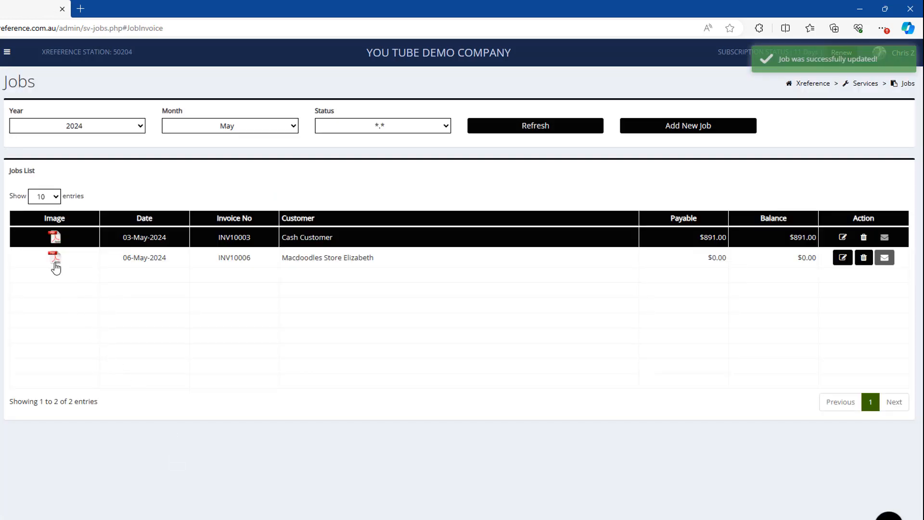
{"action": "left_click", "coordinate": [55, 259]}
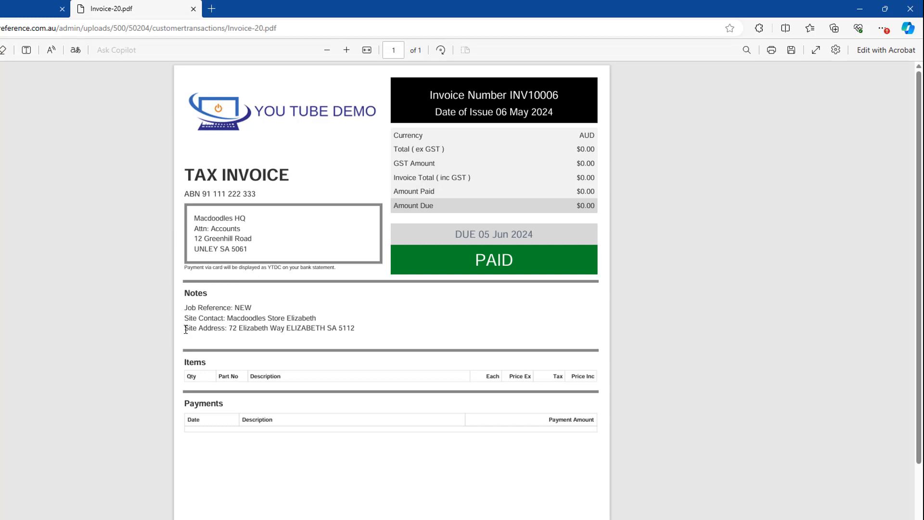
Step: Check INV10006's site contact line and Macdoodles HQ billing address, then close the PDF
{"action": "left_click_drag", "start_coordinate": [185, 318], "coordinate": [354, 322]}
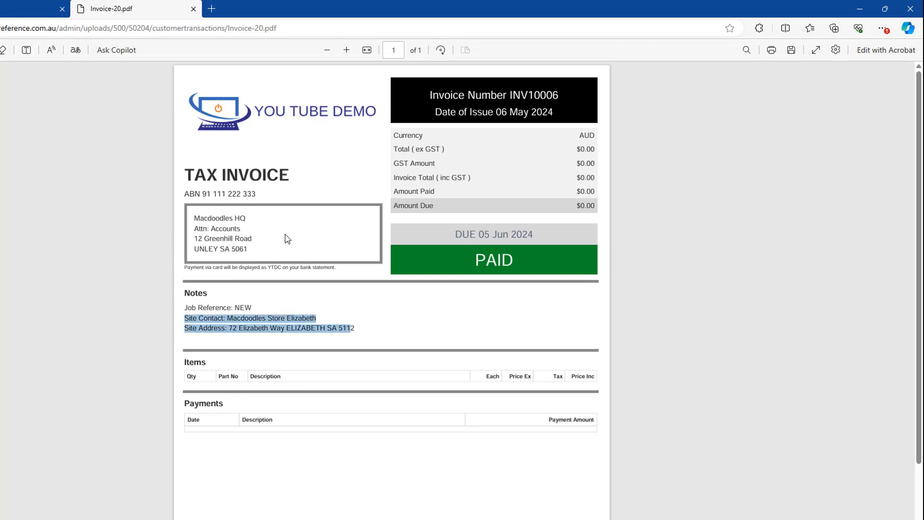
{"action": "left_click_drag", "start_coordinate": [191, 218], "coordinate": [256, 236]}
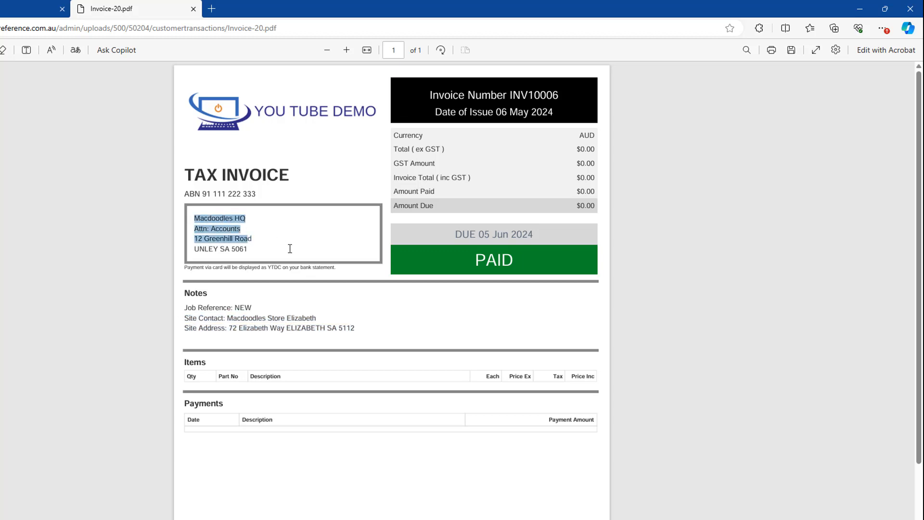
{"action": "left_click", "coordinate": [385, 295]}
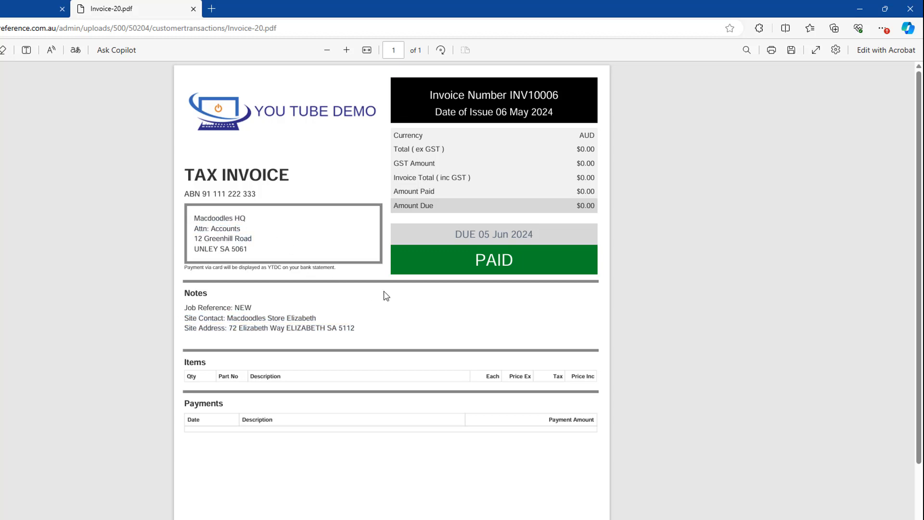
{"action": "left_click", "coordinate": [193, 8]}
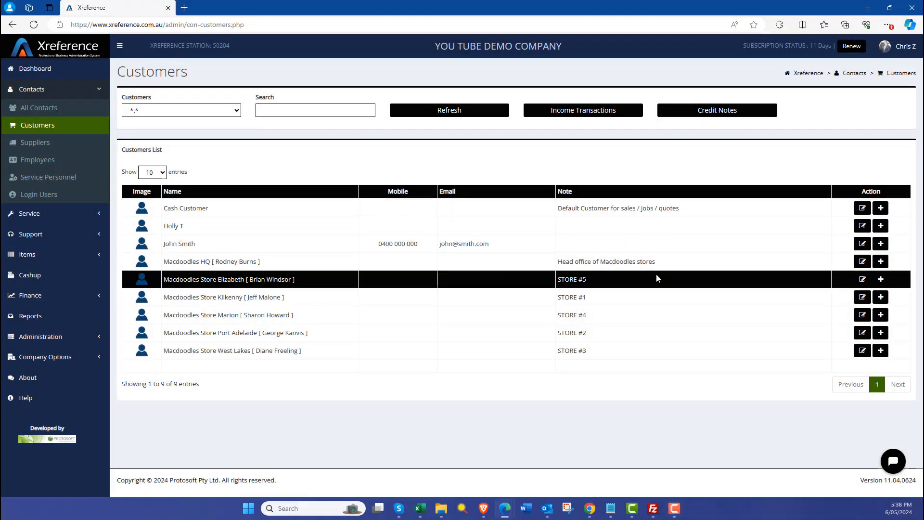
Step: Turn on and assign an account manager in Macdoodles Store Elizabeth's preferences, and save
{"action": "left_click", "coordinate": [861, 279]}
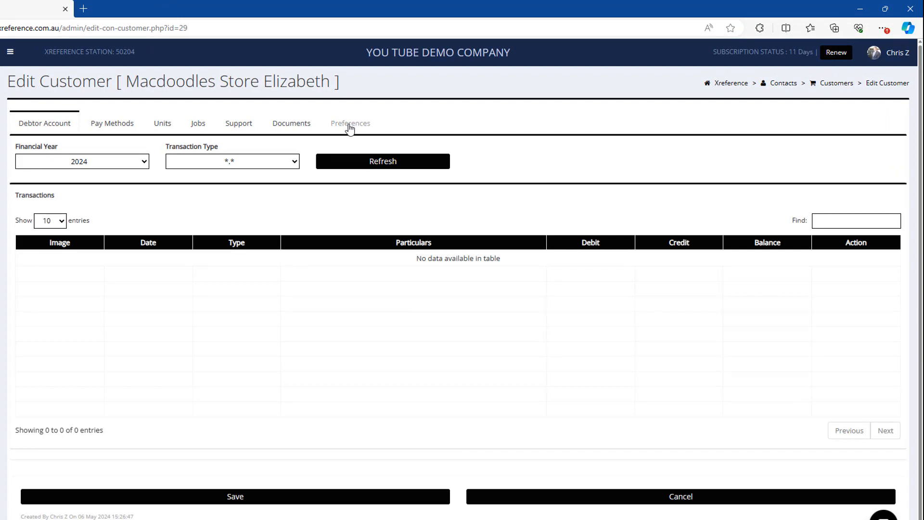
{"action": "left_click", "coordinate": [349, 124]}
{"action": "left_click", "coordinate": [54, 236]}
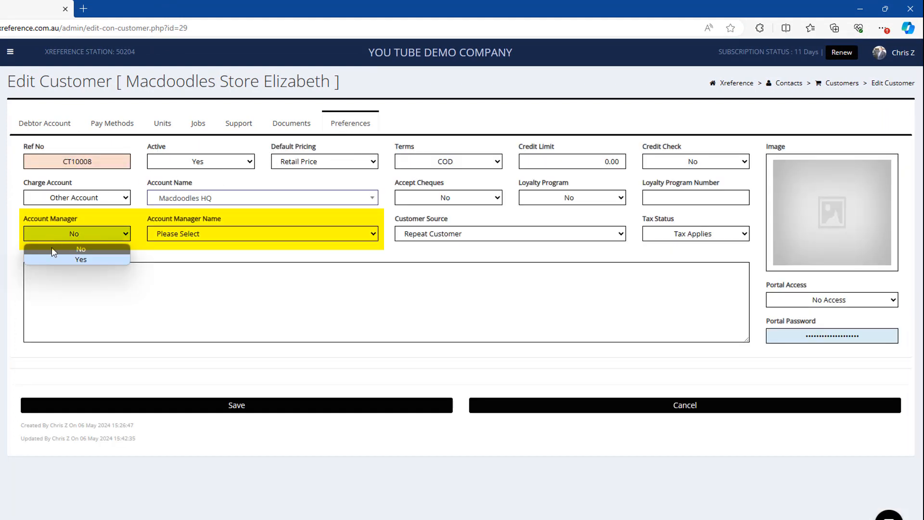
{"action": "left_click", "coordinate": [53, 259]}
{"action": "left_click", "coordinate": [206, 233]}
{"action": "left_click", "coordinate": [197, 261]}
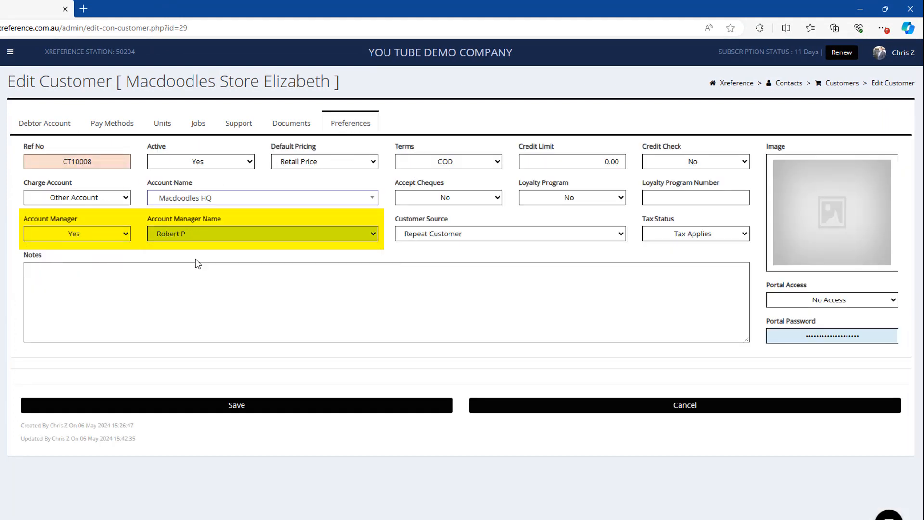
{"action": "left_click", "coordinate": [228, 405]}
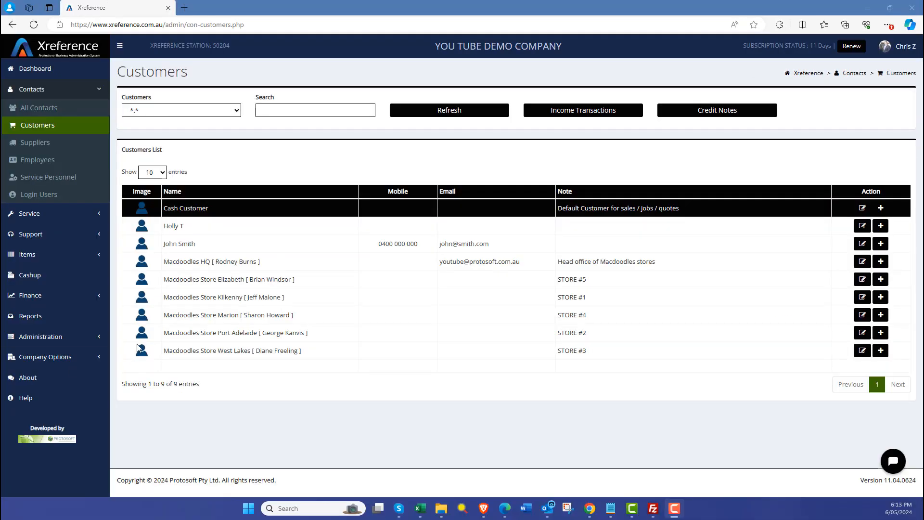
Step: Set Macdoodles HQ's customer source to Marketing Company and save
{"action": "left_click", "coordinate": [861, 261]}
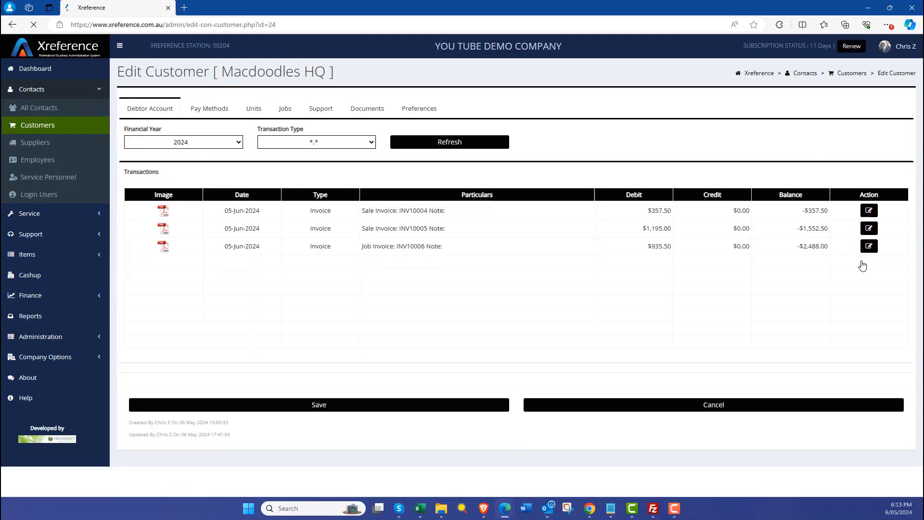
{"action": "left_click", "coordinate": [369, 118]}
{"action": "left_click", "coordinate": [504, 236]}
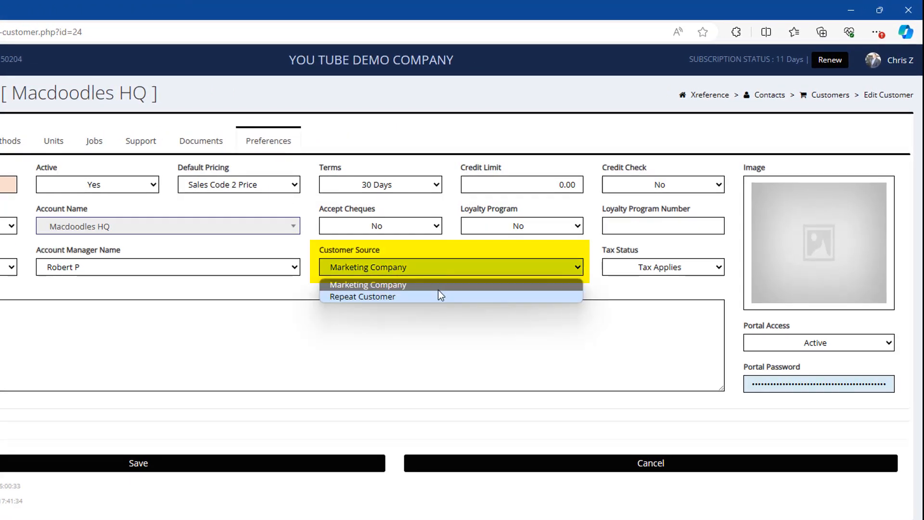
{"action": "left_click", "coordinate": [438, 287]}
{"action": "left_click", "coordinate": [339, 462]}
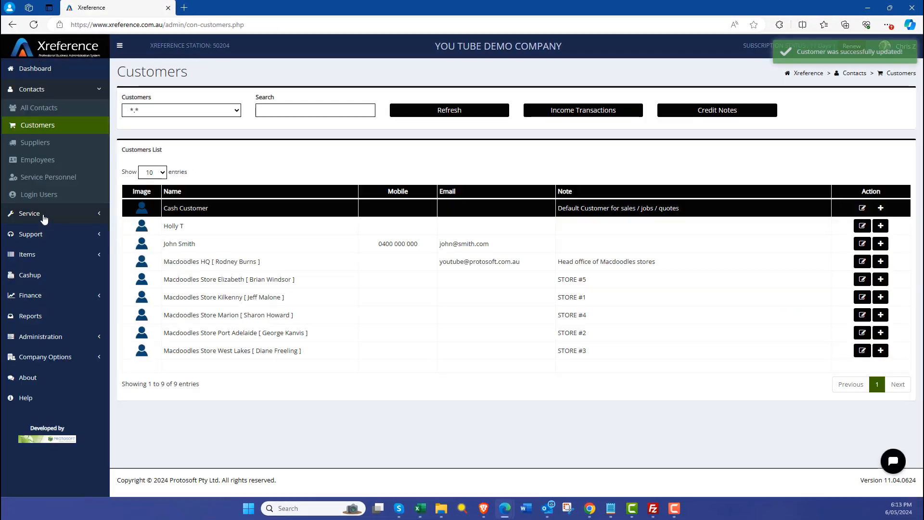
Step: Start a new sale from the Sales list
{"action": "left_click", "coordinate": [44, 217]}
{"action": "left_click", "coordinate": [30, 166]}
{"action": "left_click", "coordinate": [757, 112]}
Step: Pick Macdoodles Store Elizabeth for the sale, then cancel and delete it, reopening Macdoodles HQ
{"action": "left_click", "coordinate": [618, 113]}
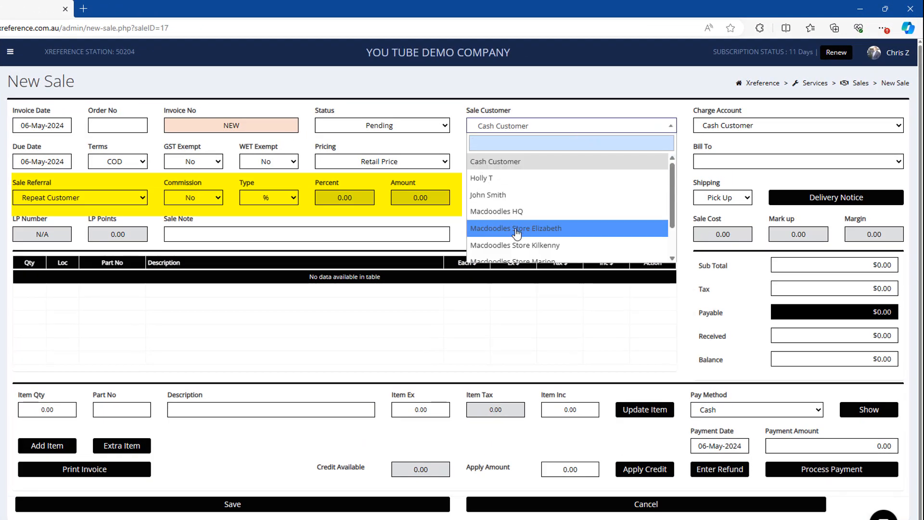
{"action": "left_click", "coordinate": [516, 230]}
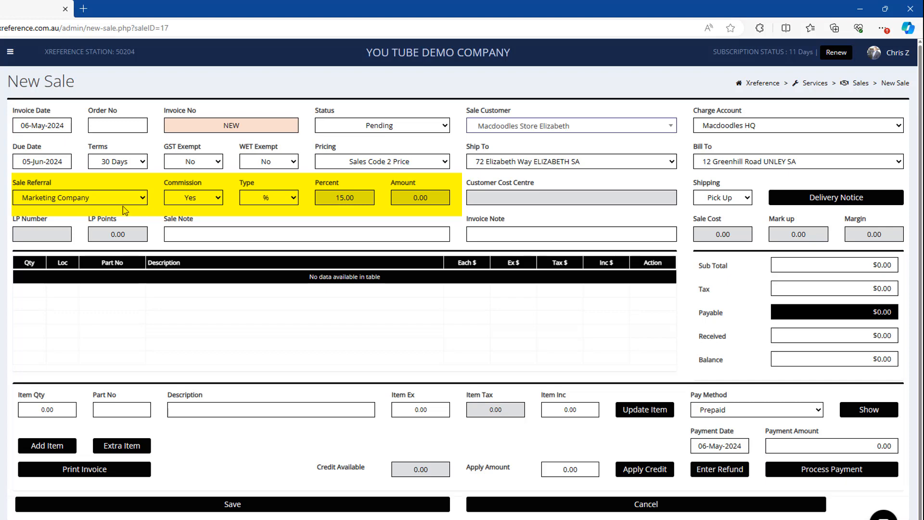
{"action": "left_click", "coordinate": [583, 503]}
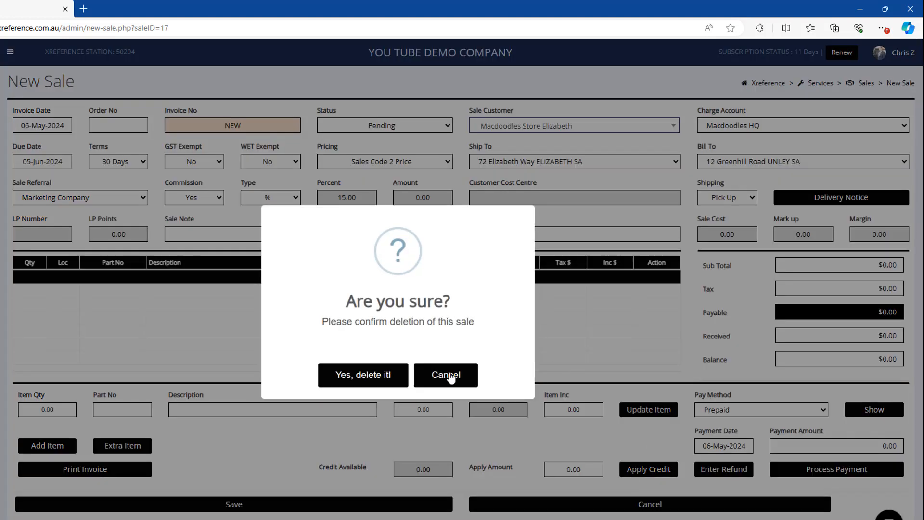
{"action": "left_click", "coordinate": [360, 371]}
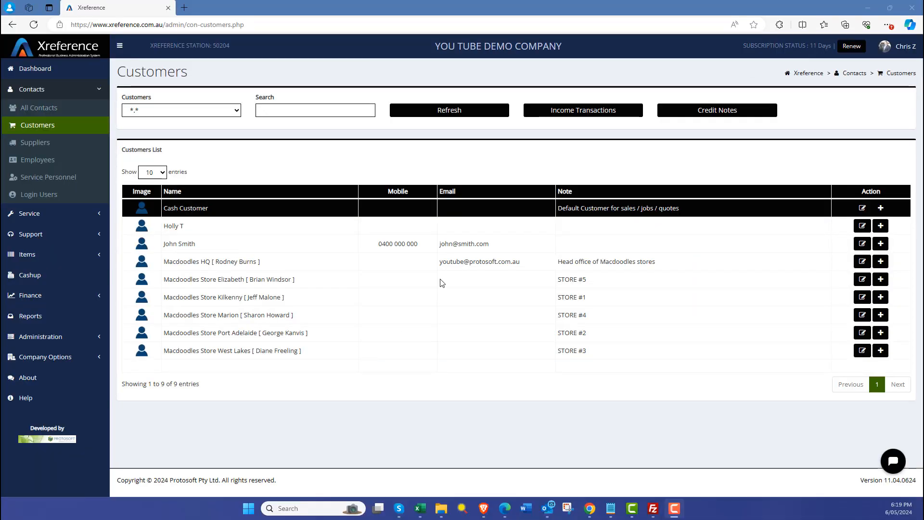
{"action": "left_click", "coordinate": [860, 261]}
Step: Set Macdoodles HQ's portal access to Active and save
{"action": "left_click", "coordinate": [344, 124]}
{"action": "left_click", "coordinate": [817, 340]}
{"action": "left_click", "coordinate": [795, 351]}
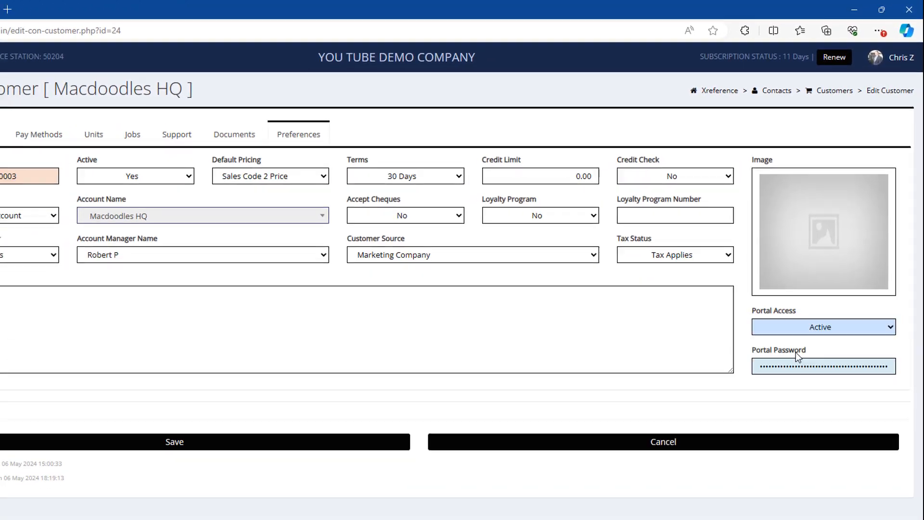
{"action": "left_click", "coordinate": [293, 460]}
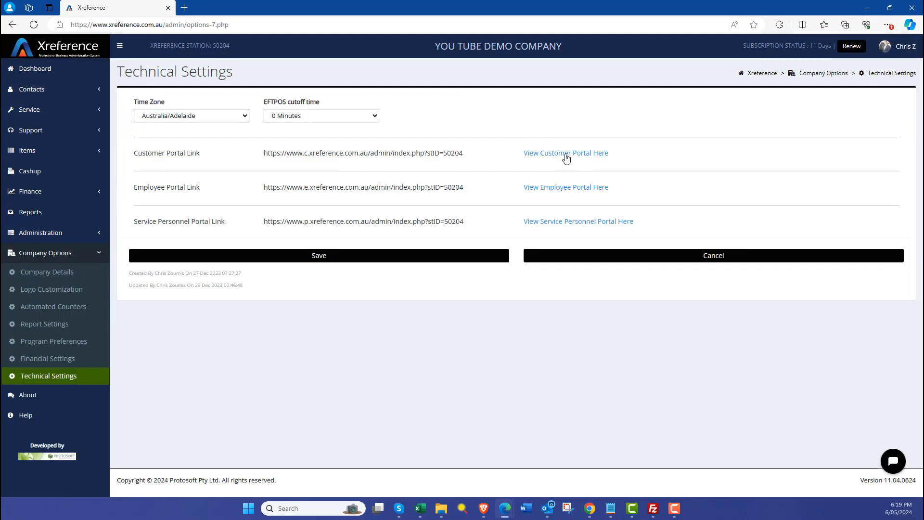
Step: Sign in to the customer portal with the customer's e-mail and password, view invoices, then log out
{"action": "left_click", "coordinate": [565, 155]}
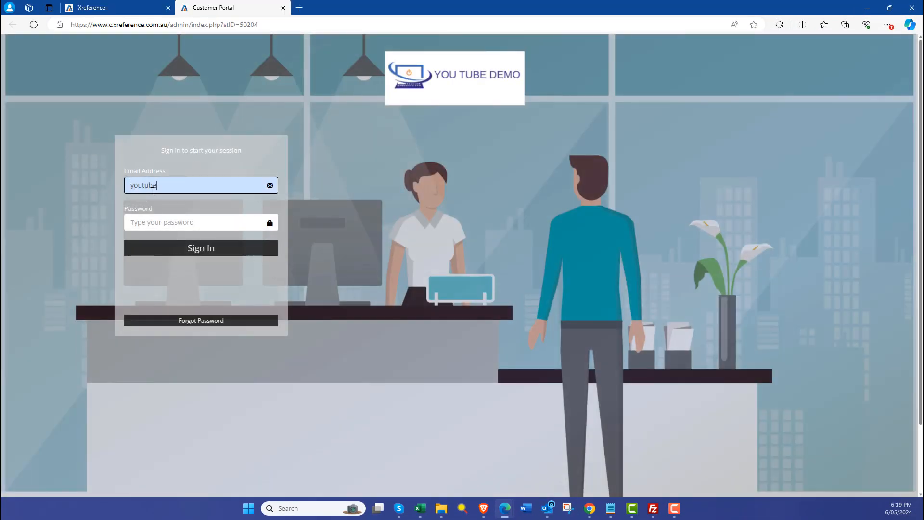
{"action": "key", "text": "Tab"}
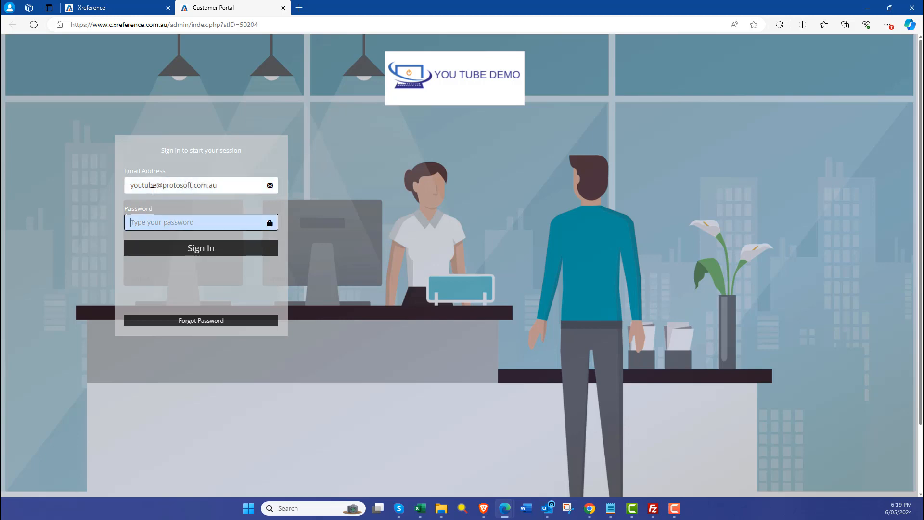
{"action": "type", "text": "•••••••••"}
{"action": "left_click", "coordinate": [183, 250]}
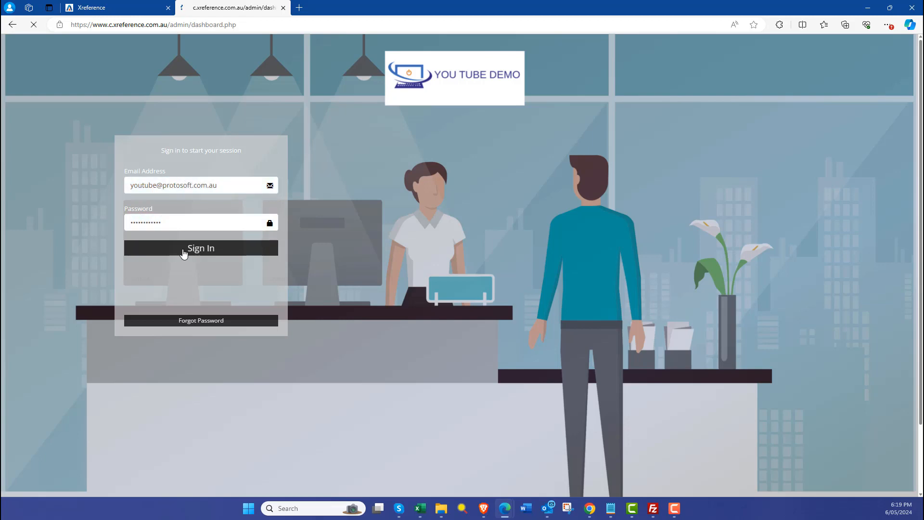
{"action": "left_click", "coordinate": [48, 90]}
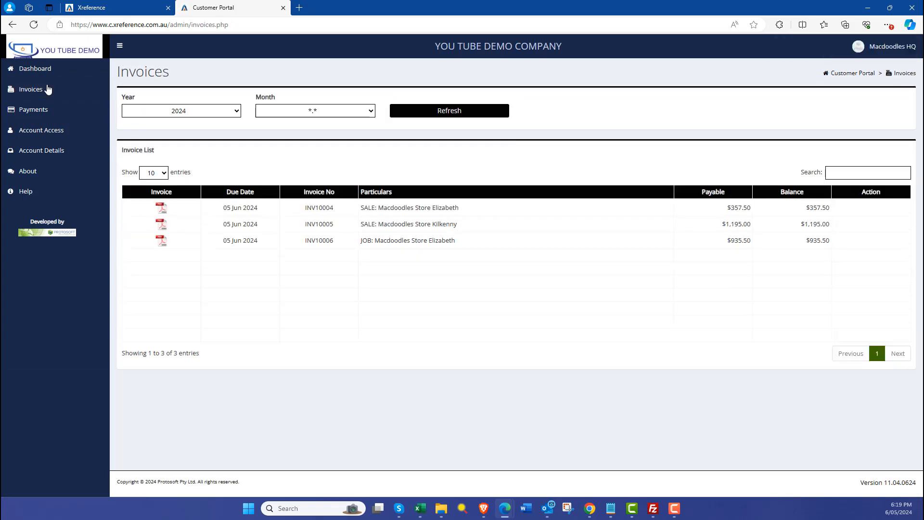
{"action": "left_click", "coordinate": [900, 49]}
{"action": "left_click", "coordinate": [873, 184]}
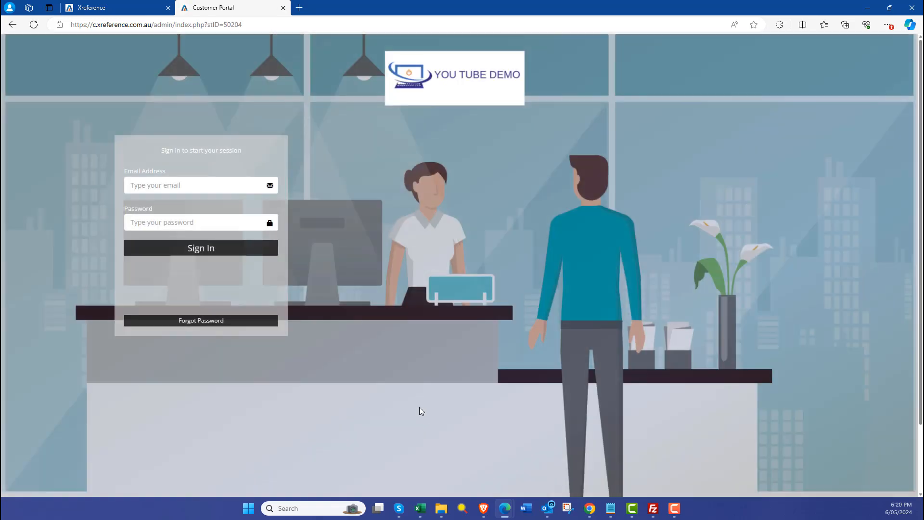
{"action": "left_click", "coordinate": [118, 5]}
Step: Make Mastercard the default card in Macdoodles HQ's payment methods
{"action": "left_click", "coordinate": [41, 89]}
{"action": "left_click", "coordinate": [36, 124]}
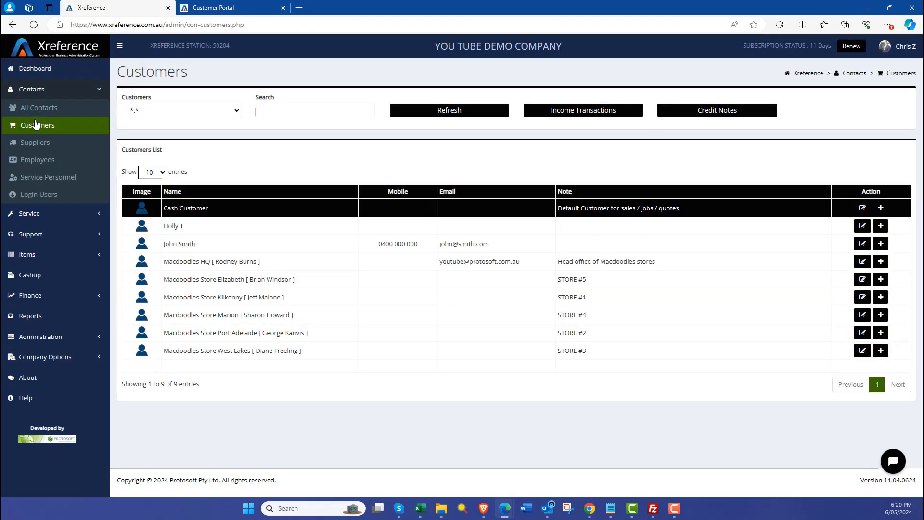
{"action": "left_click", "coordinate": [862, 261]}
{"action": "left_click", "coordinate": [216, 111]}
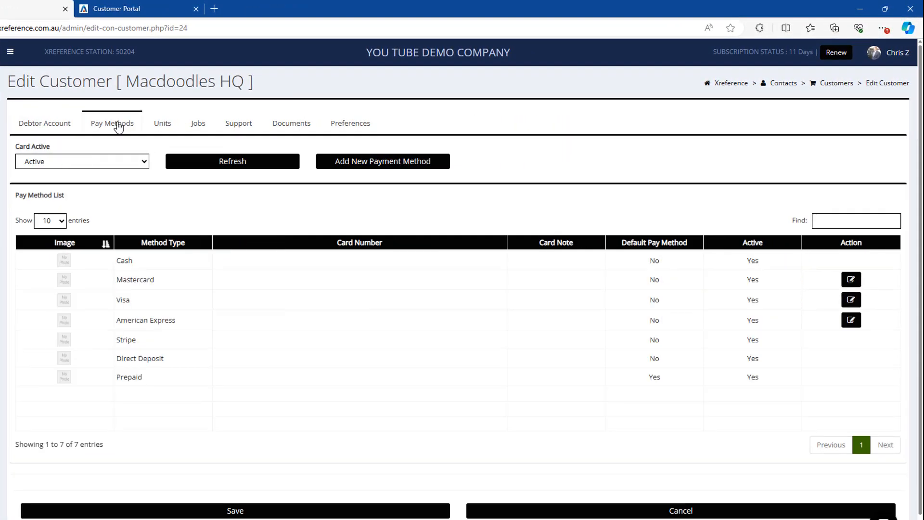
{"action": "left_click", "coordinate": [850, 279]}
{"action": "left_click", "coordinate": [722, 131]}
{"action": "left_click", "coordinate": [723, 146]}
{"action": "left_click", "coordinate": [351, 345]}
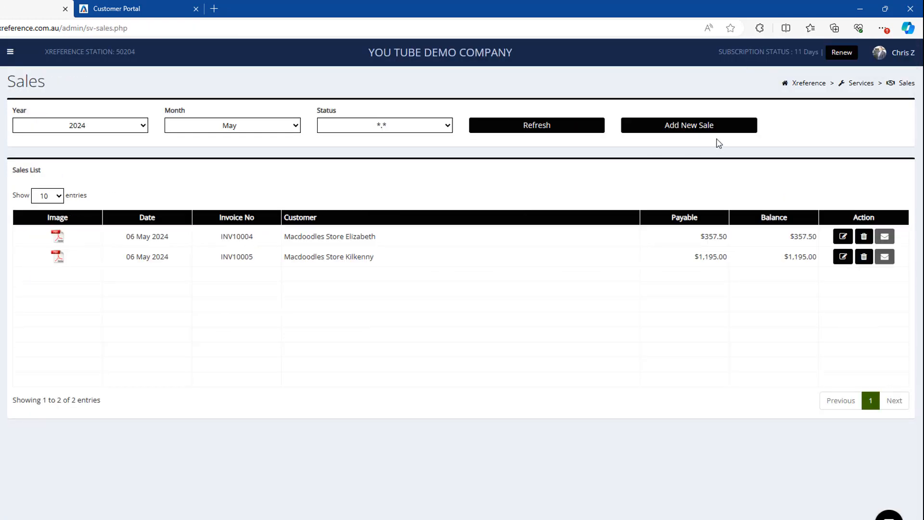
Step: Create and save a new sale for Macdoodles Store Kilkenny
{"action": "left_click", "coordinate": [720, 126]}
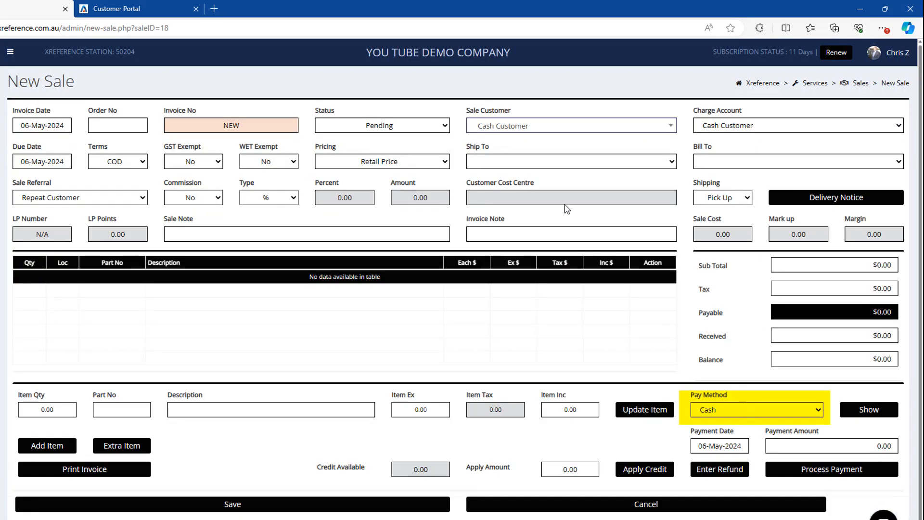
{"action": "left_click", "coordinate": [525, 128]}
{"action": "left_click", "coordinate": [534, 241]}
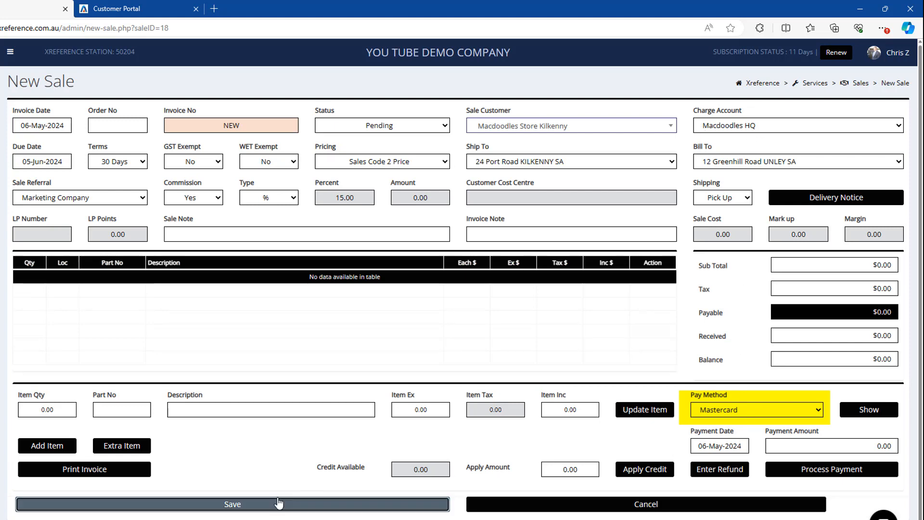
{"action": "left_click", "coordinate": [232, 504]}
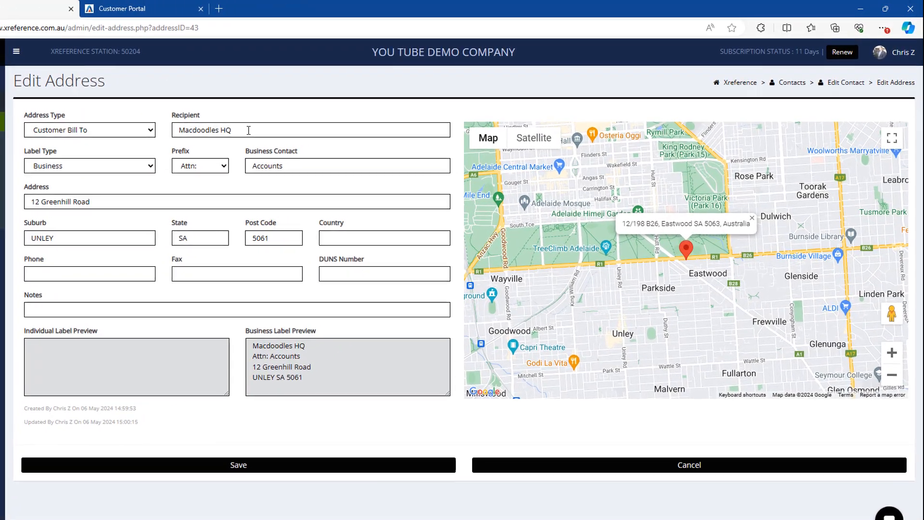
Step: Keep the HQ bill-to address label as Business, then save the address and contact
{"action": "triple_click", "coordinate": [249, 129]}
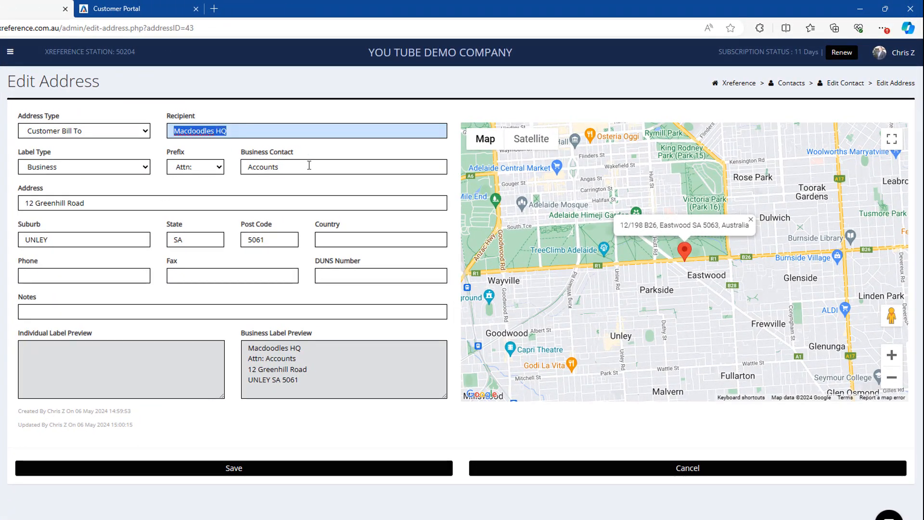
{"action": "left_click", "coordinate": [119, 169]}
{"action": "left_click", "coordinate": [70, 179]}
{"action": "left_click", "coordinate": [72, 167]}
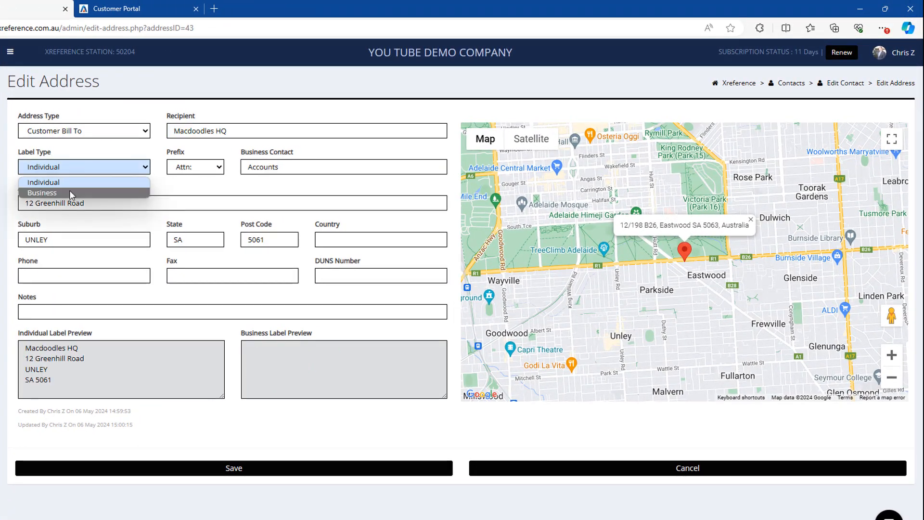
{"action": "left_click", "coordinate": [48, 192]}
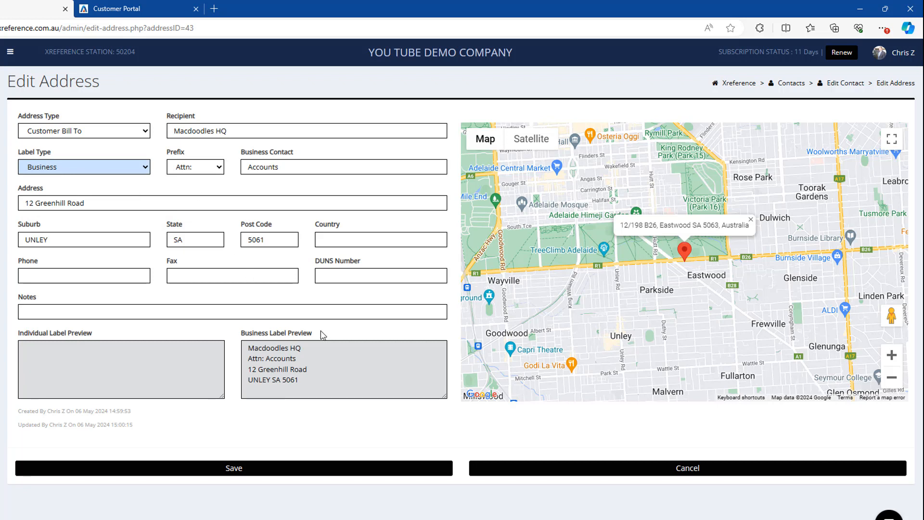
{"action": "left_click", "coordinate": [251, 469]}
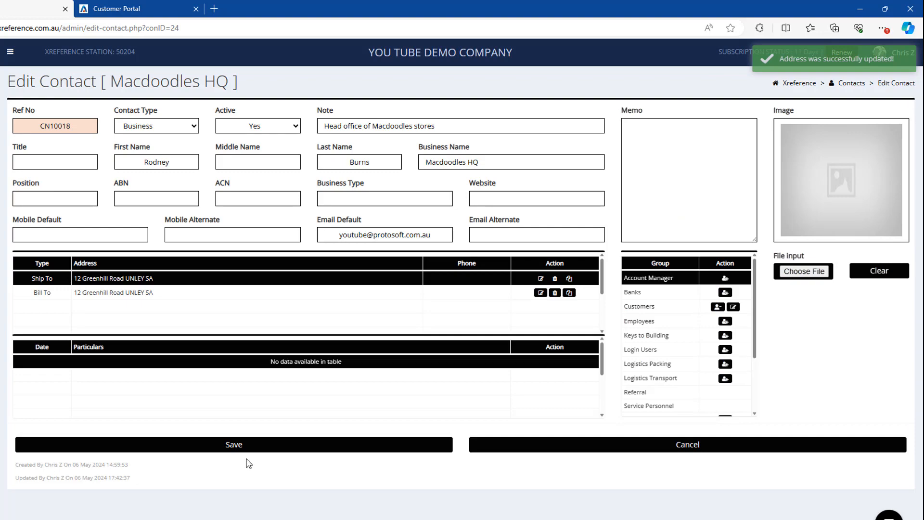
{"action": "left_click", "coordinate": [247, 448]}
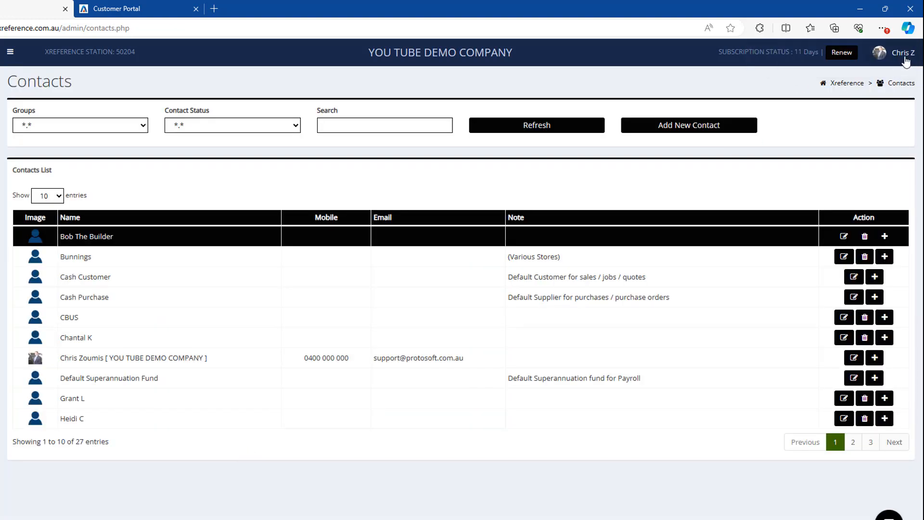
Step: Log out of Xreference and load its home page
{"action": "left_click", "coordinate": [903, 54]}
{"action": "left_click", "coordinate": [845, 210]}
{"action": "left_click", "coordinate": [568, 64]}
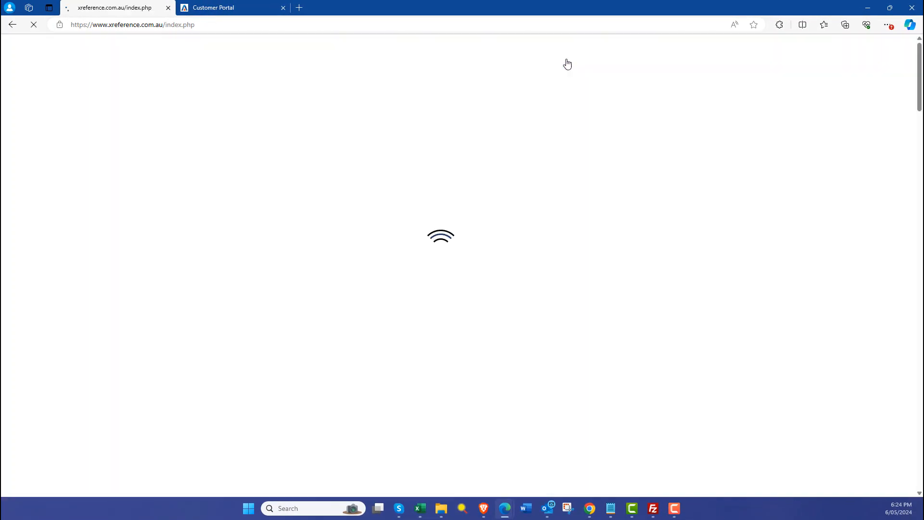